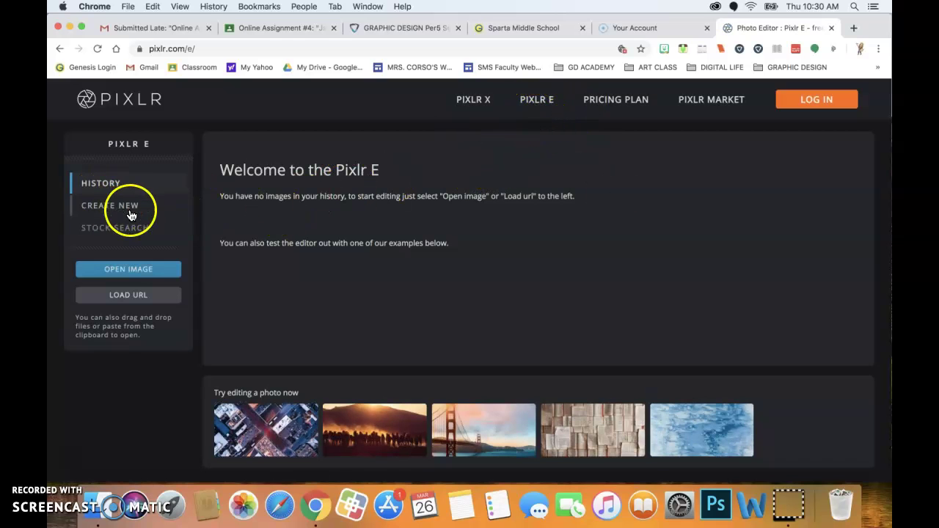
# Create a new image from the Instagram 1080x1080 preset with a white (#FFFFFF) background.
pyautogui.click(130, 208)
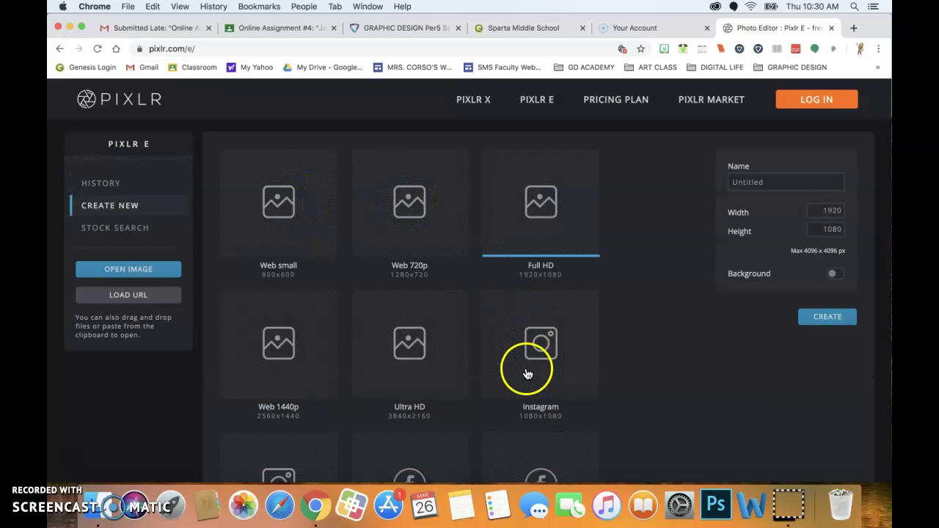
pyautogui.click(548, 354)
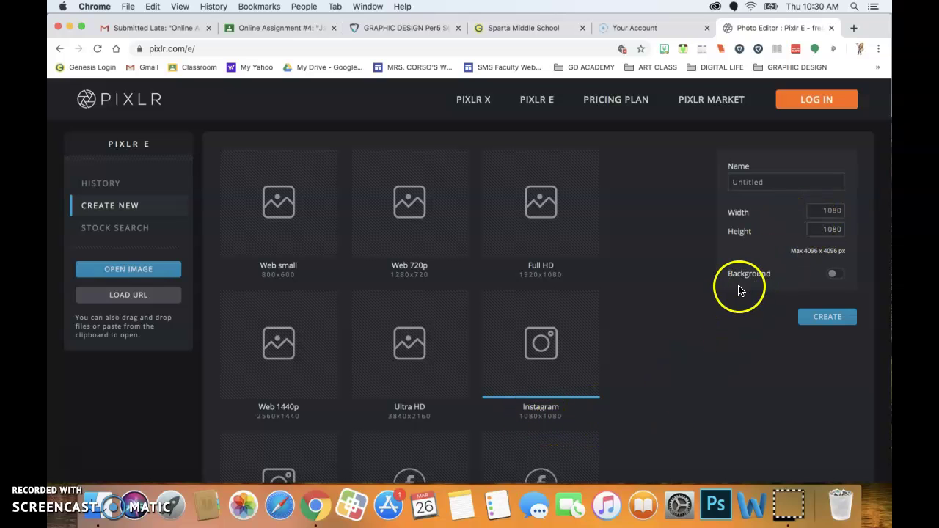
pyautogui.click(833, 275)
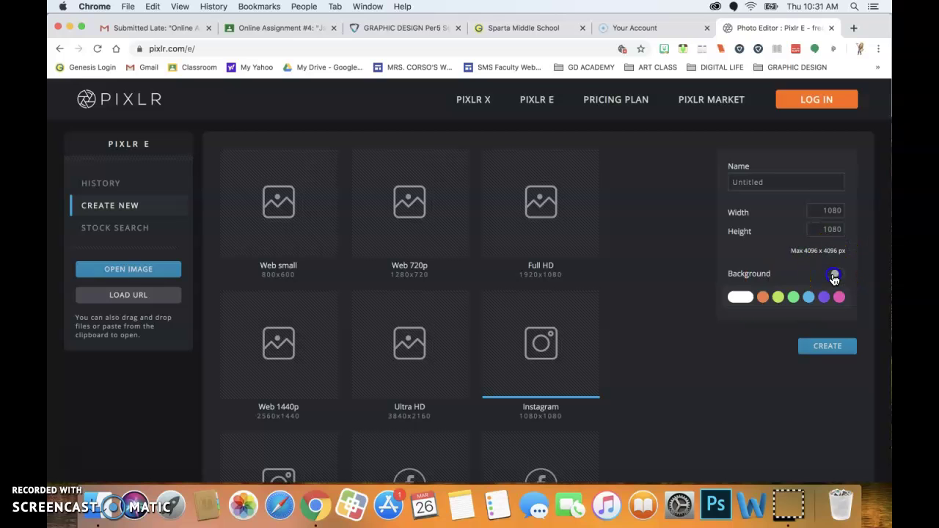
pyautogui.click(740, 297)
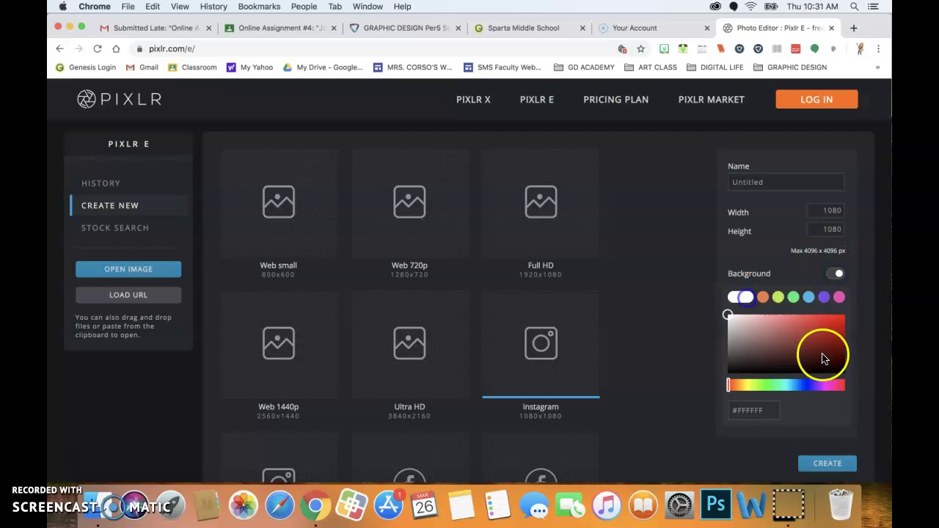
pyautogui.click(732, 315)
pyautogui.moveTo(719, 314); pyautogui.dragTo(791, 316)
pyautogui.click(827, 463)
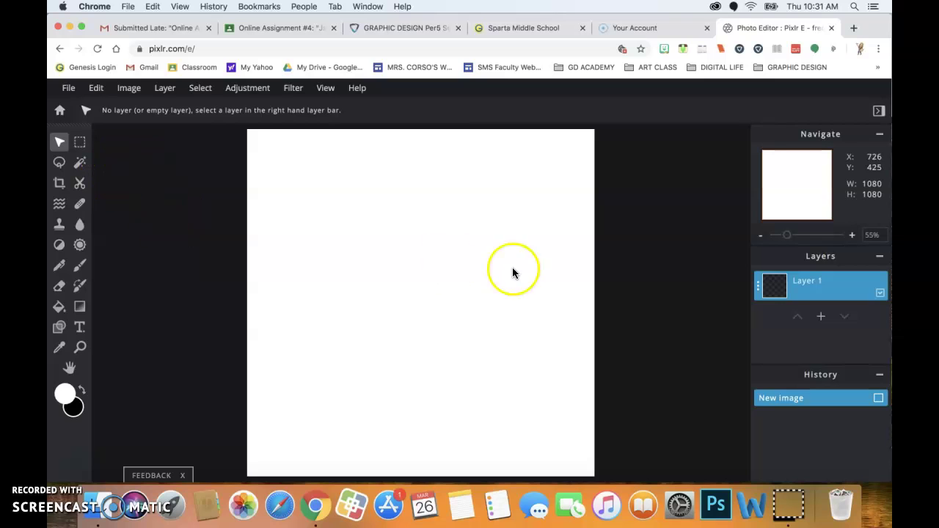
# Add an empty layer above Layer 1.
pyautogui.click(822, 319)
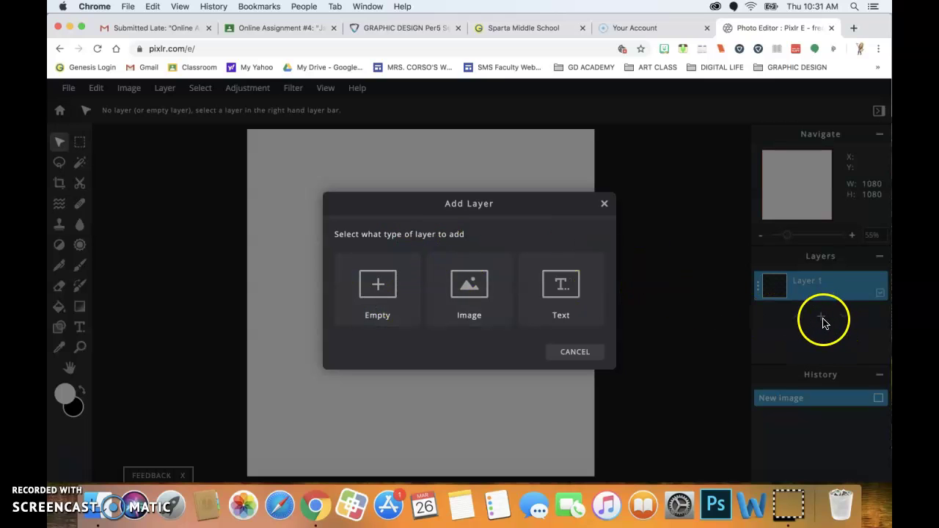
pyautogui.hscroll(3, 633, 299)
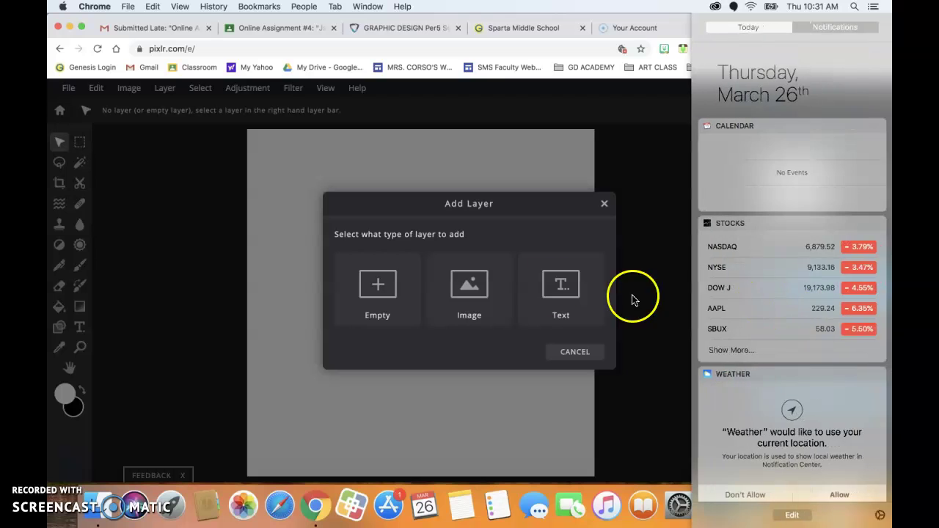
pyautogui.click(666, 168)
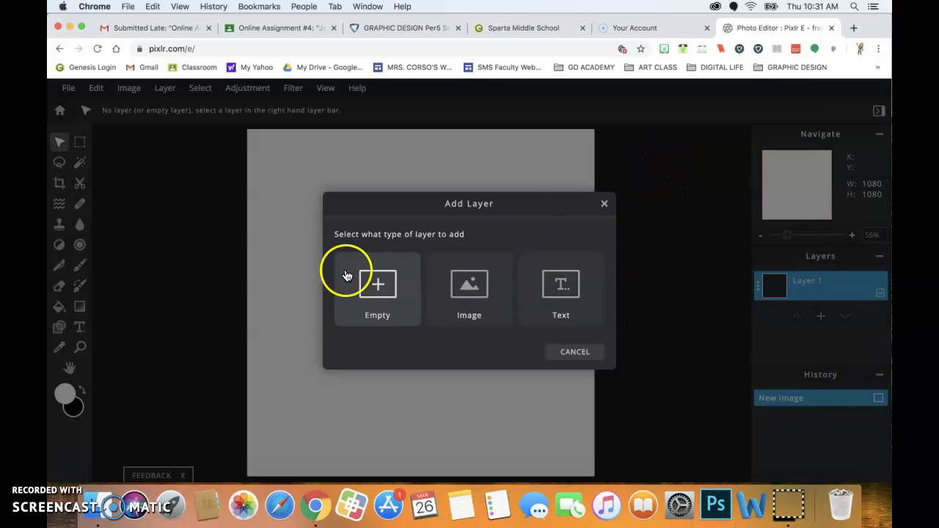
pyautogui.click(384, 284)
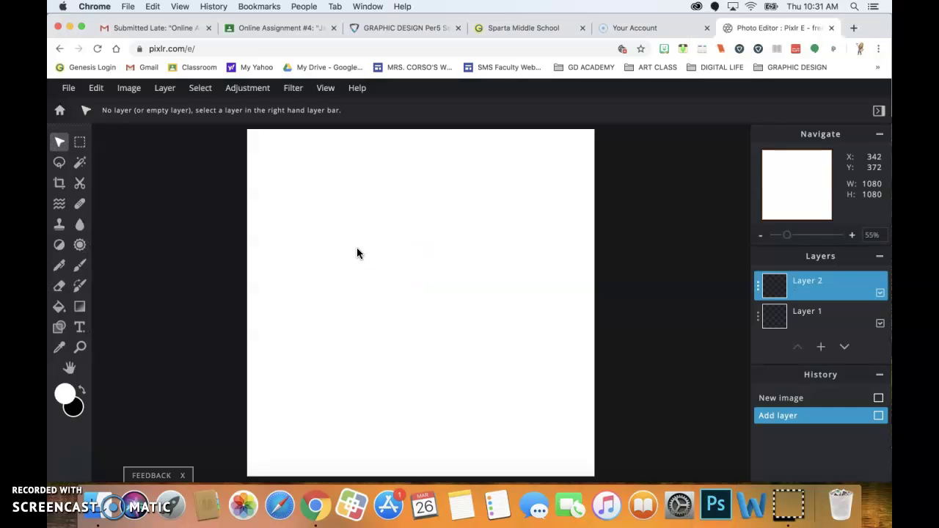
# Draw a trial rectangular marquee about 409 by 455 px on the blank canvas and deselect it.
pyautogui.click(81, 143)
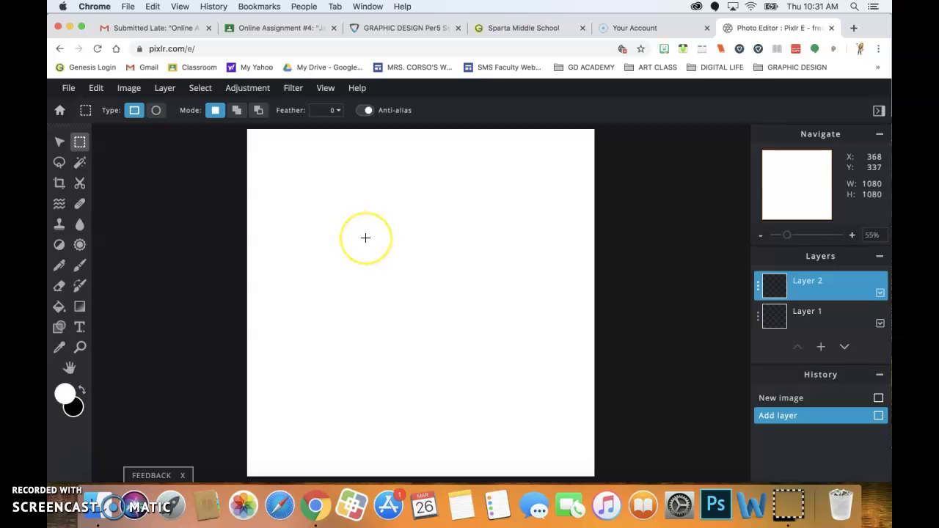
pyautogui.press('ctrl+super+d')
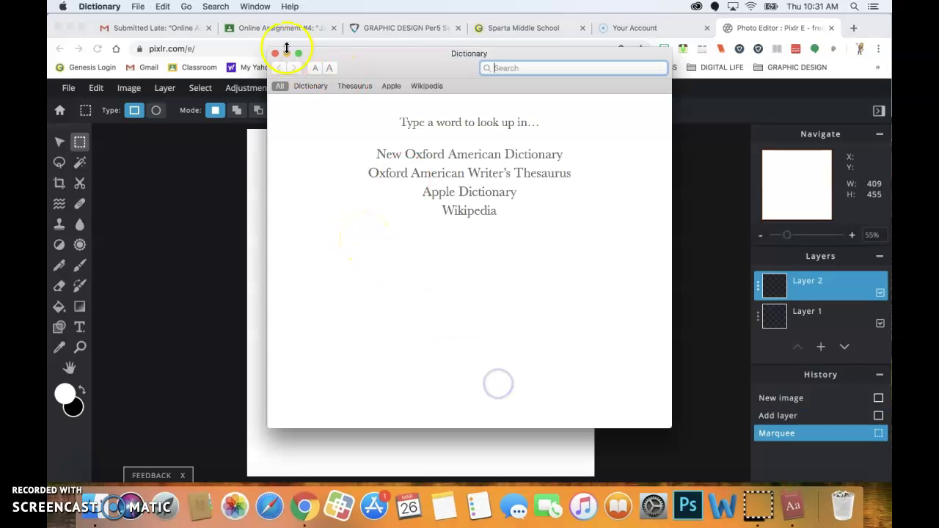
pyautogui.click(275, 54)
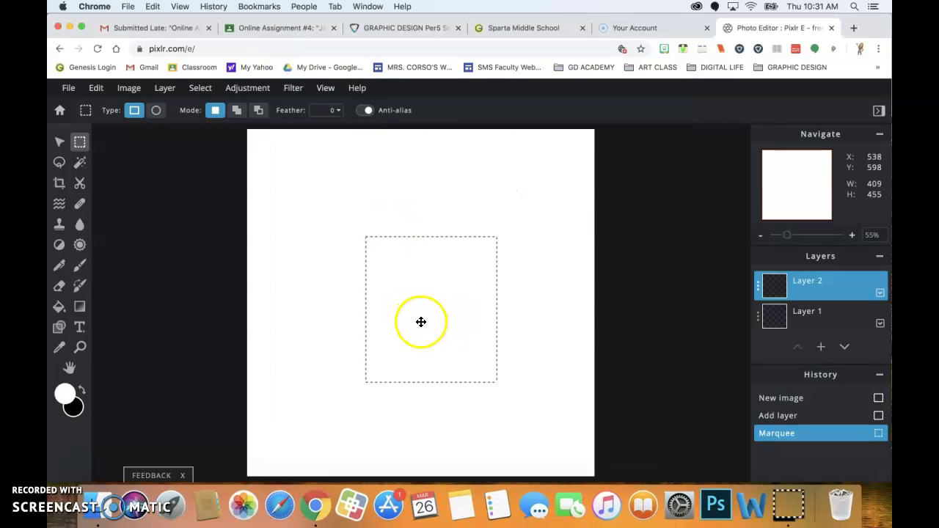
pyautogui.click(457, 249)
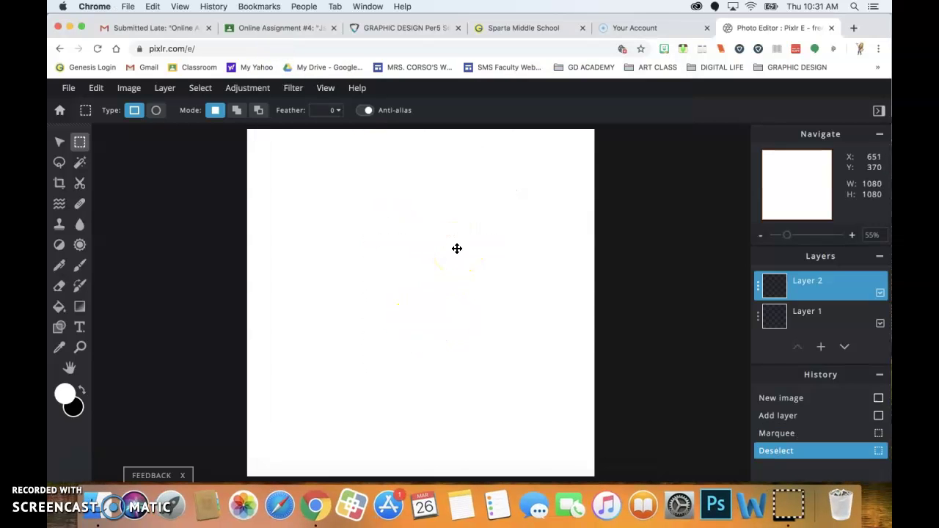
# Outline a trial triangle about 527 by 389 px with the polygon Lasso and deselect it.
pyautogui.click(61, 164)
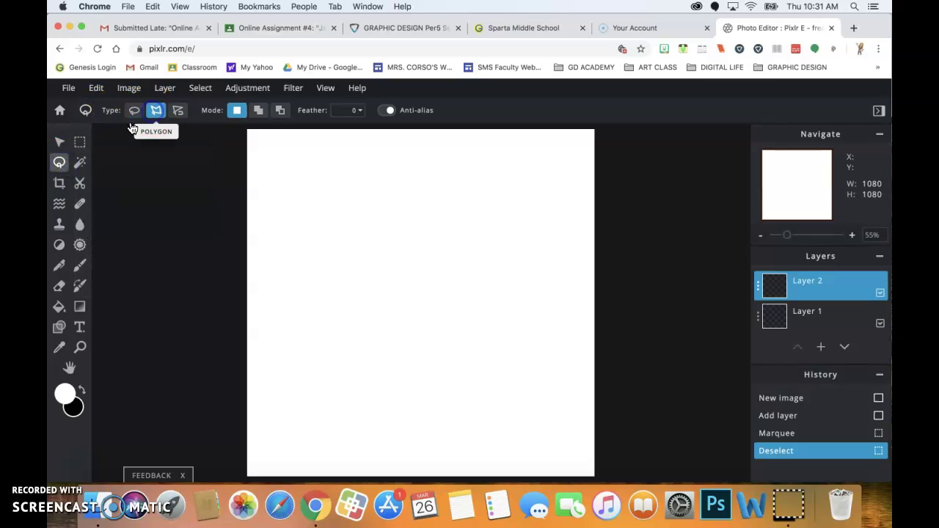
pyautogui.click(60, 163)
pyautogui.click(156, 111)
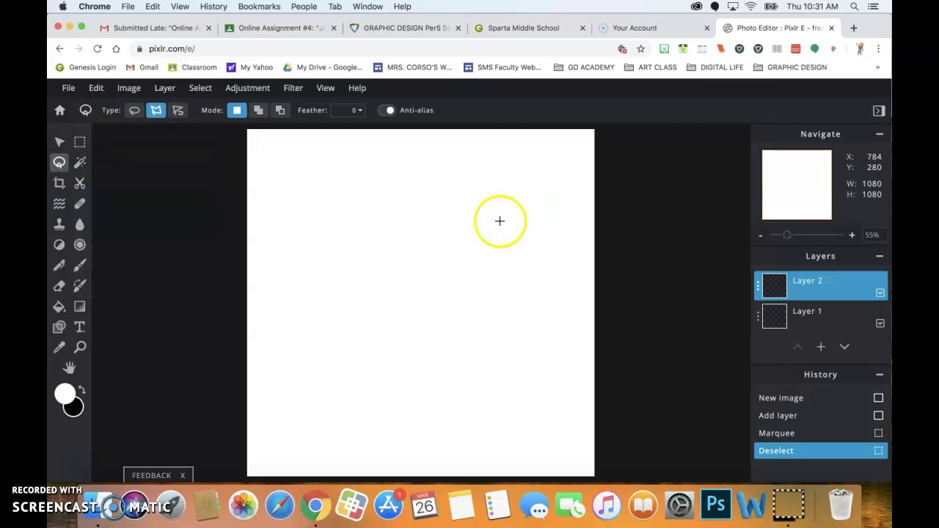
pyautogui.click(419, 216)
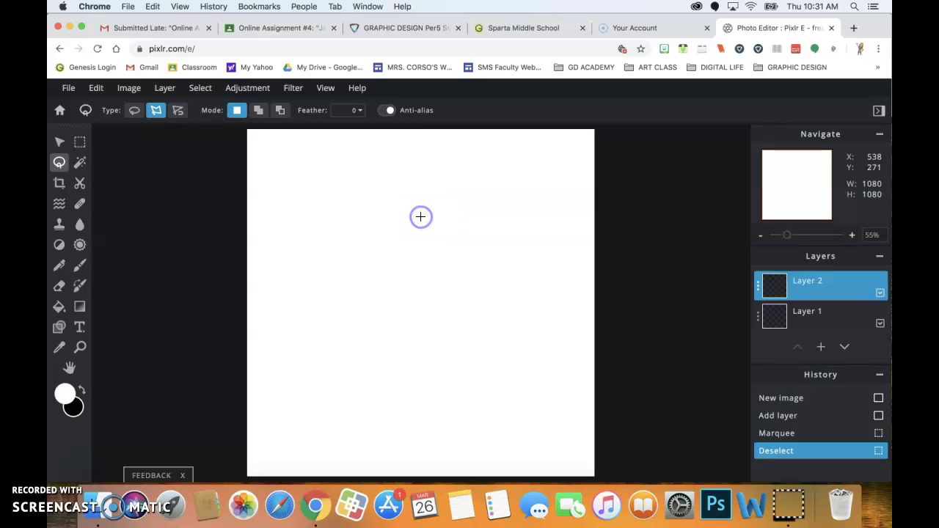
pyautogui.click(340, 340)
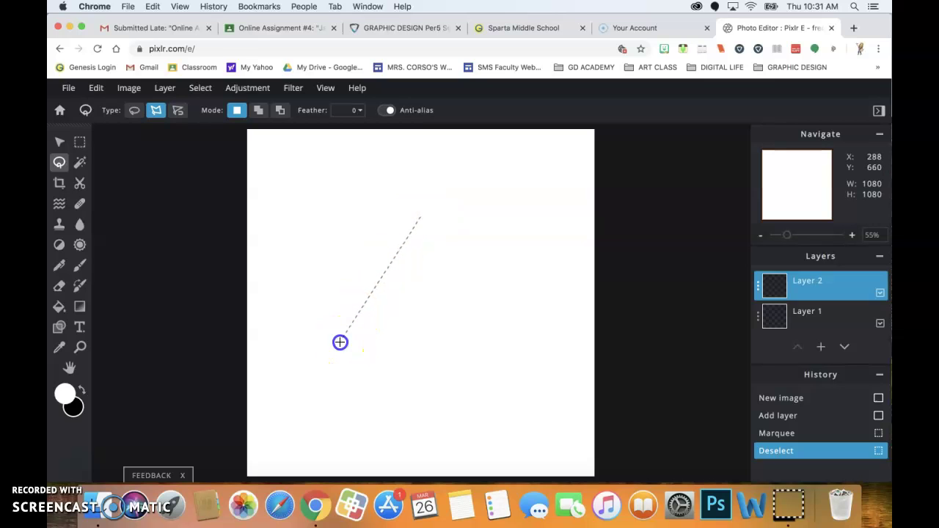
pyautogui.click(509, 341)
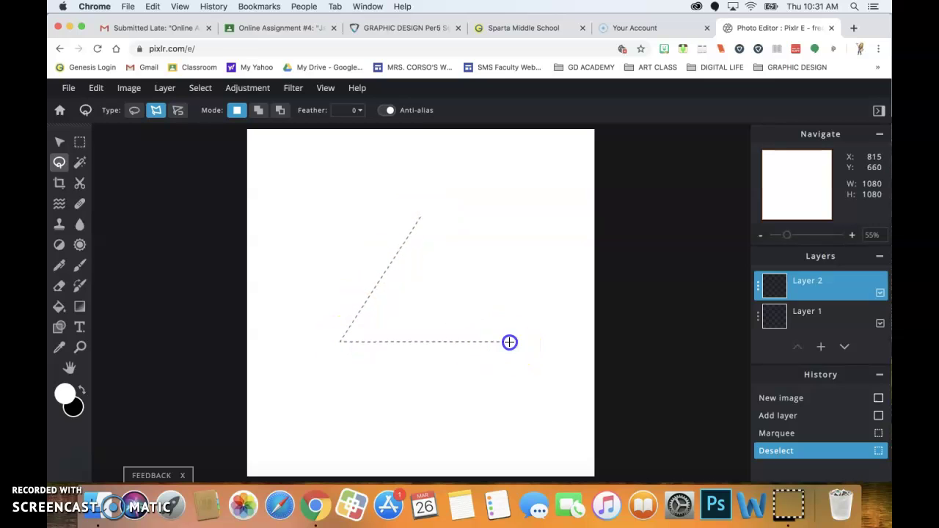
pyautogui.click(418, 217)
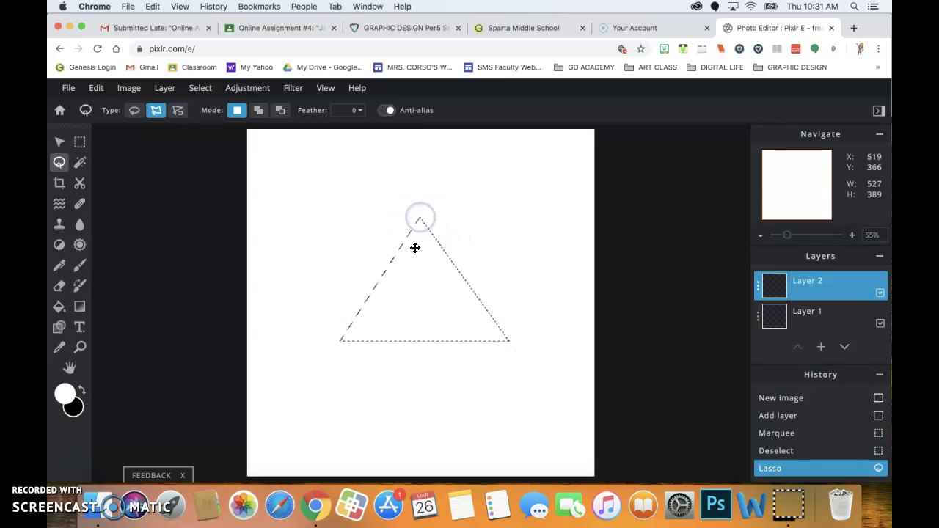
pyautogui.press('super+d')
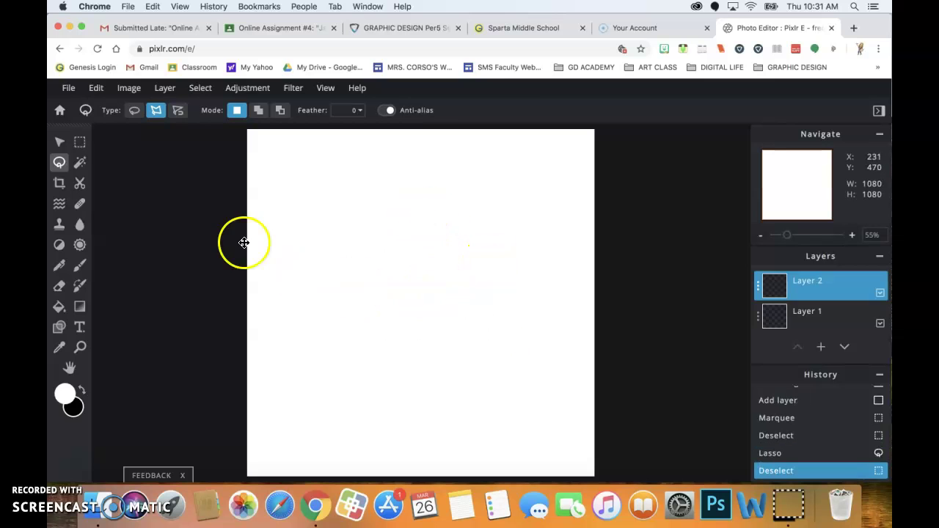
# Marquee a rectangle about 392 by 359 px near the canvas centre on Layer 2, fill it with black and deselect.
pyautogui.click(79, 142)
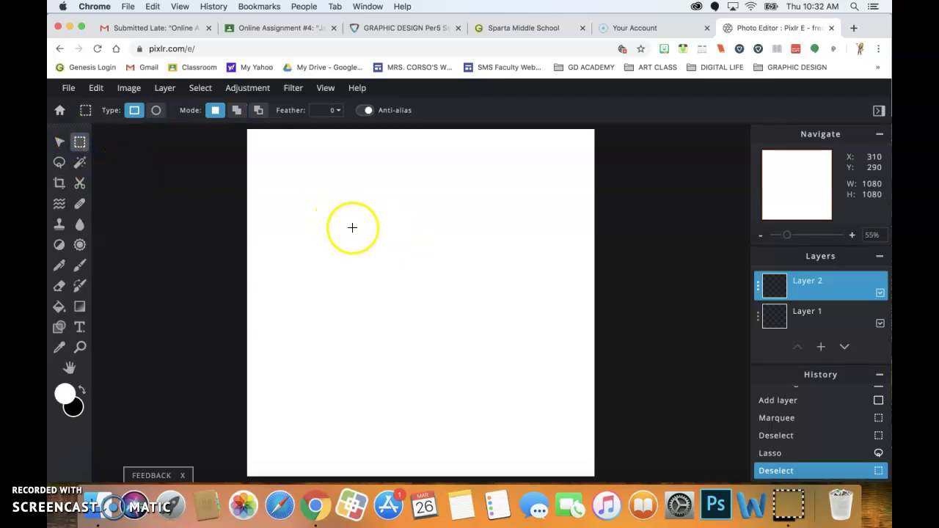
pyautogui.moveTo(353, 232); pyautogui.dragTo(480, 347)
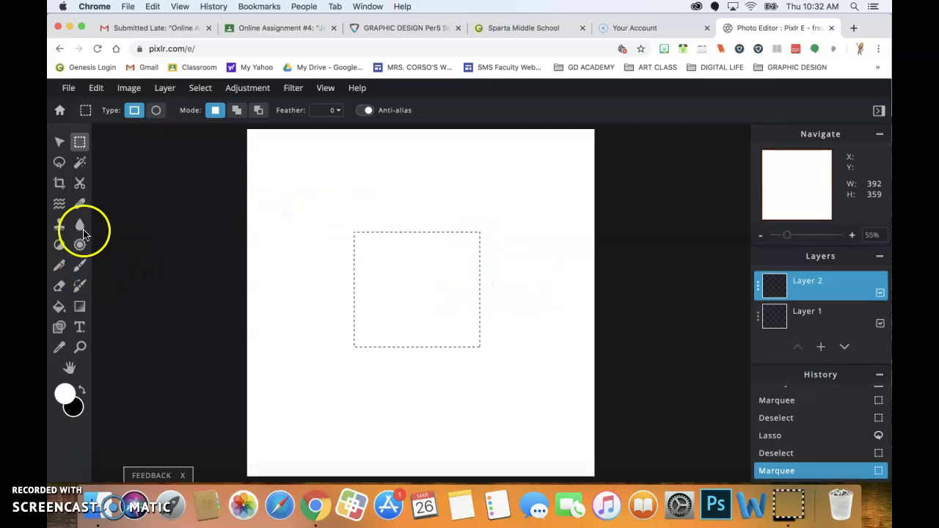
pyautogui.click(59, 306)
pyautogui.click(81, 390)
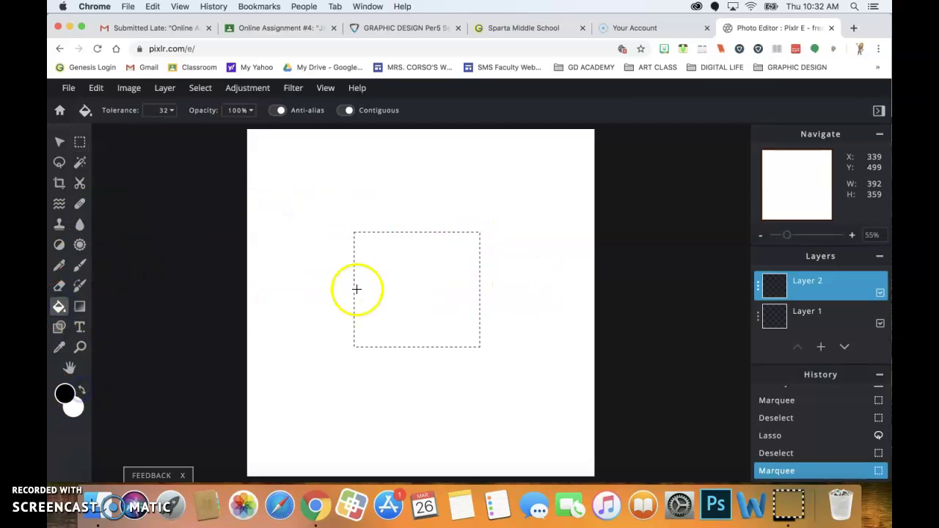
pyautogui.click(389, 272)
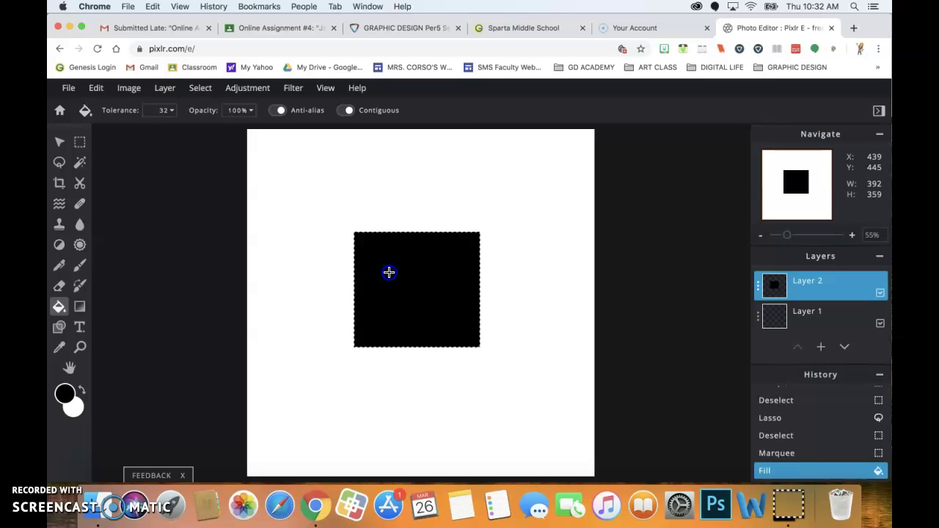
pyautogui.click(515, 271)
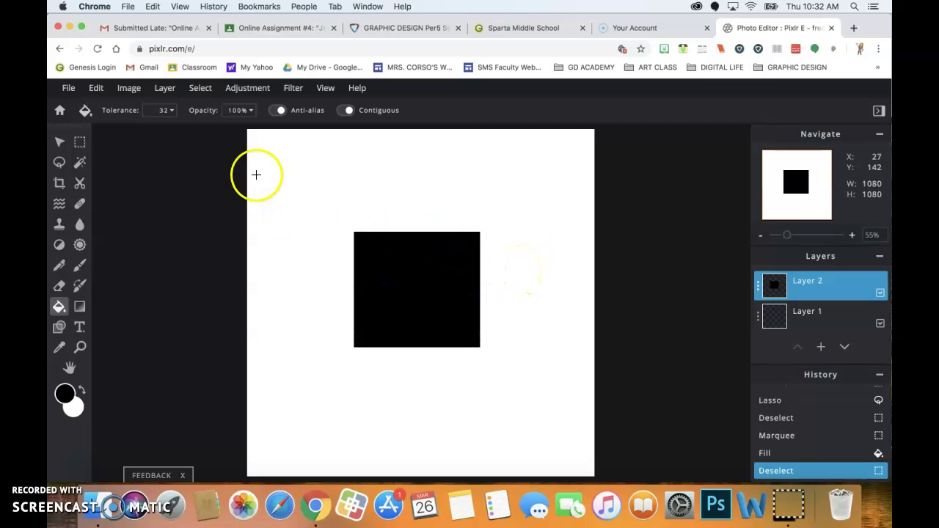
# Enlarge the black rectangle with fixed aspect to about 442 by 405 px and centre it on the canvas.
pyautogui.click(60, 143)
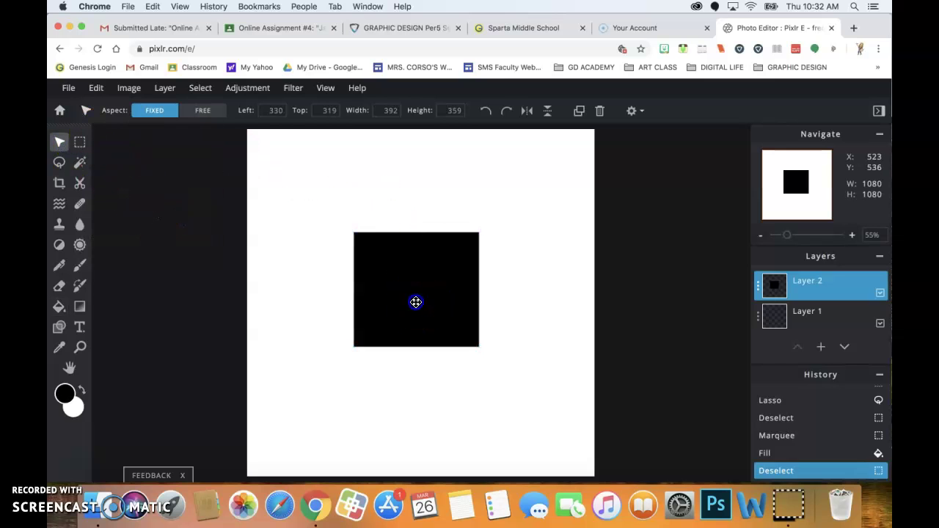
pyautogui.moveTo(416, 302)
pyautogui.mouseDown()
pyautogui.moveTo(428, 308)
pyautogui.moveTo(423, 325)
pyautogui.moveTo(421, 316)
pyautogui.mouseUp()
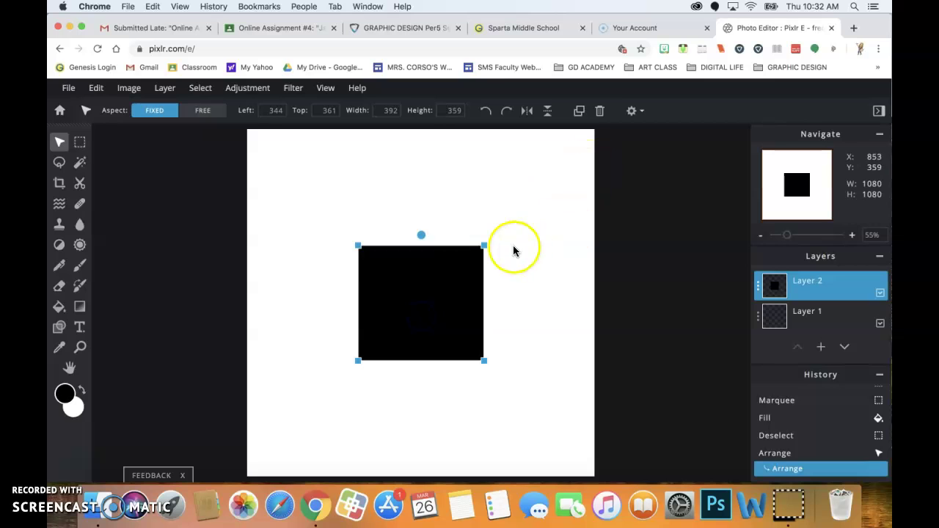
pyautogui.moveTo(485, 245); pyautogui.dragTo(526, 190)
pyautogui.moveTo(436, 285); pyautogui.dragTo(427, 298)
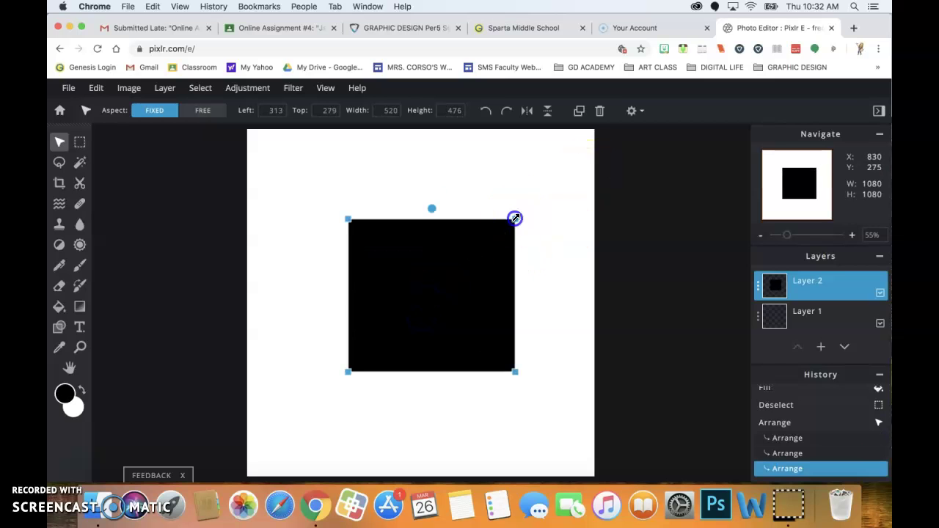
pyautogui.moveTo(516, 218); pyautogui.dragTo(445, 282)
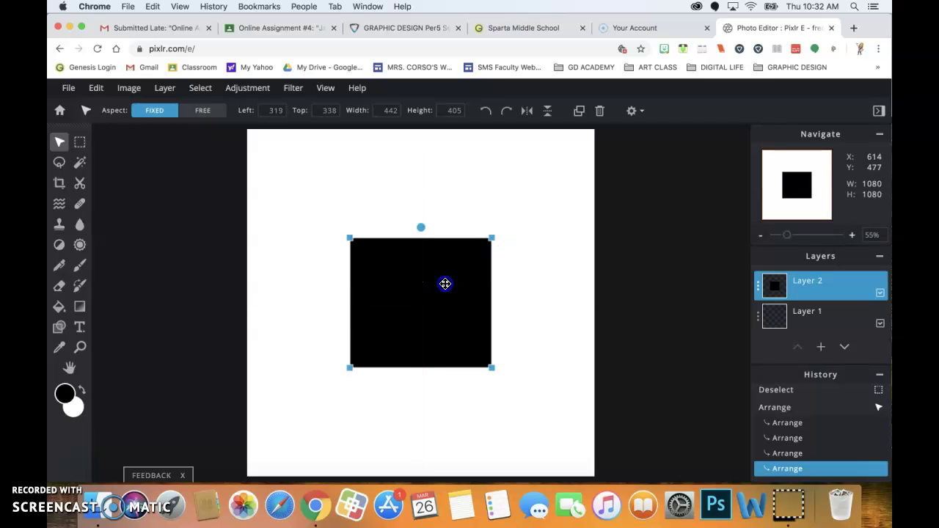
# Try to outline the black rectangle's right side with the freehand Lasso, and undo the selection.
pyautogui.click(70, 166)
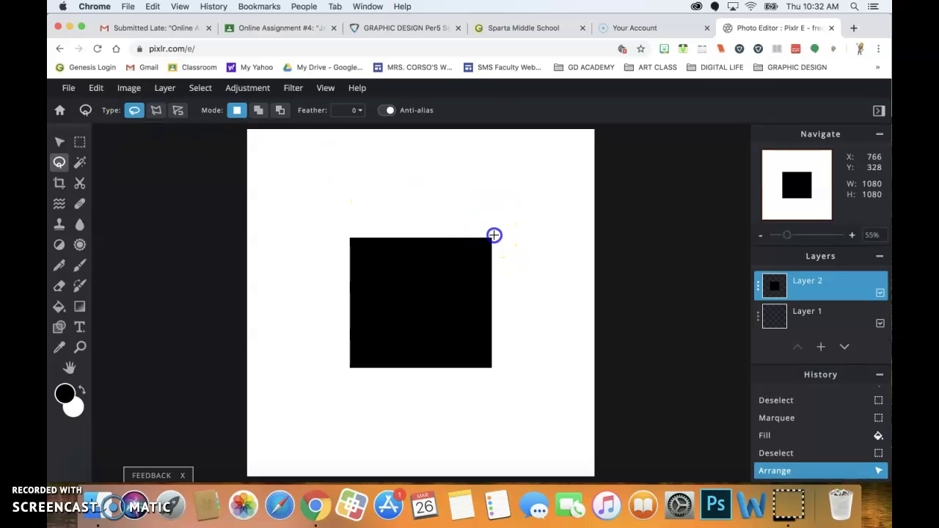
pyautogui.scroll(-2, 448, 258)
pyautogui.moveTo(463, 259); pyautogui.dragTo(438, 260)
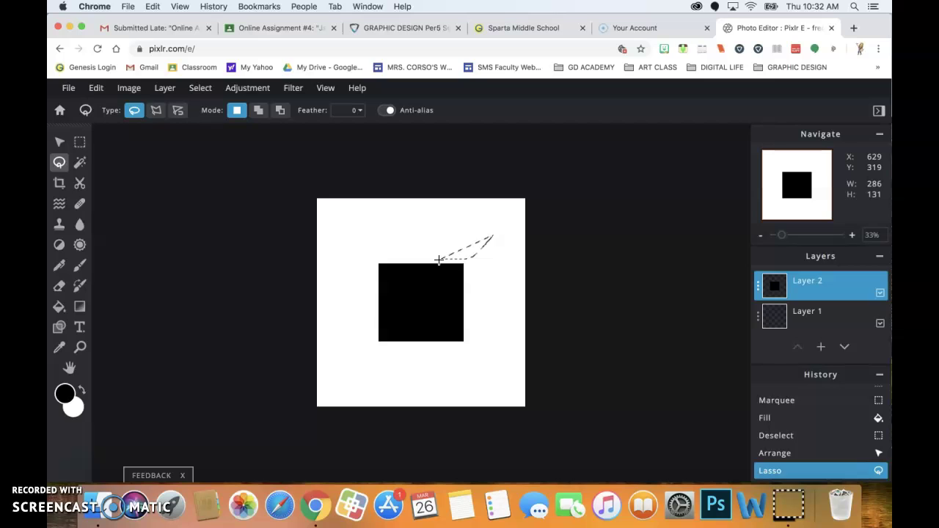
pyautogui.press('super+z')
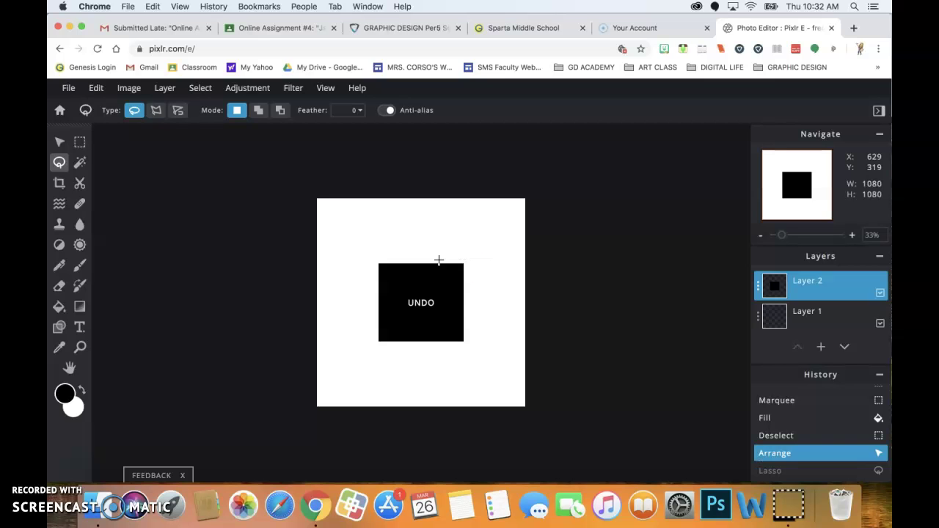
pyautogui.moveTo(476, 293); pyautogui.dragTo(501, 306)
pyautogui.scroll(2, 502, 306)
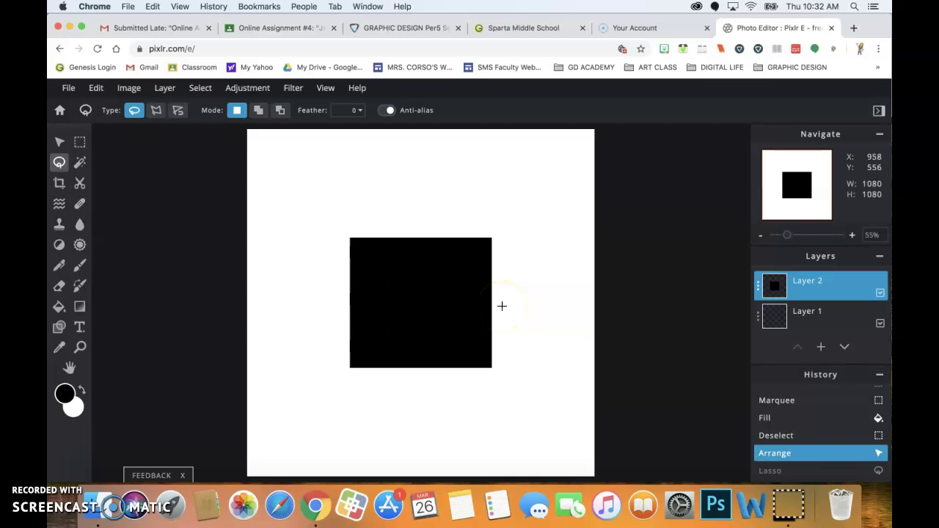
# Cut a wavy freehand Lasso area about 301 by 425 px out of the black rectangle's right side and deselect.
pyautogui.click(494, 235)
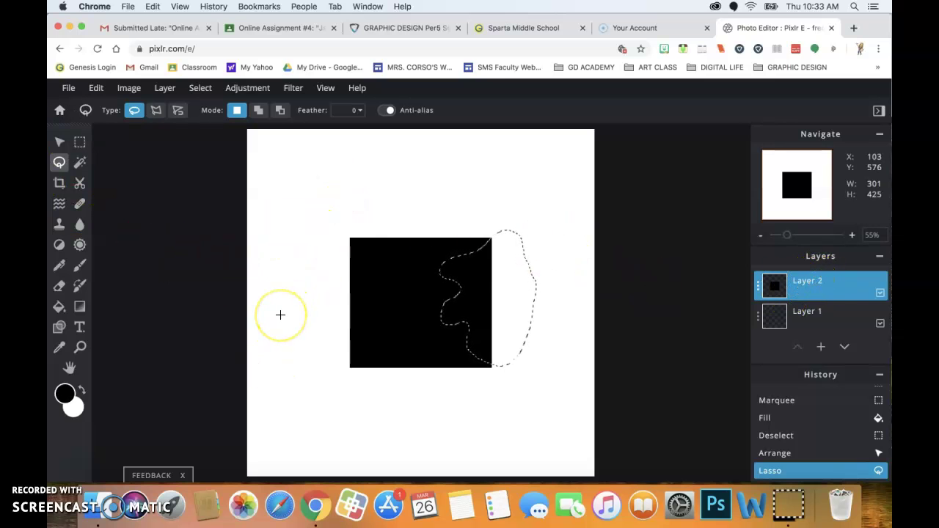
pyautogui.press('super+x')
pyautogui.press('super+d')
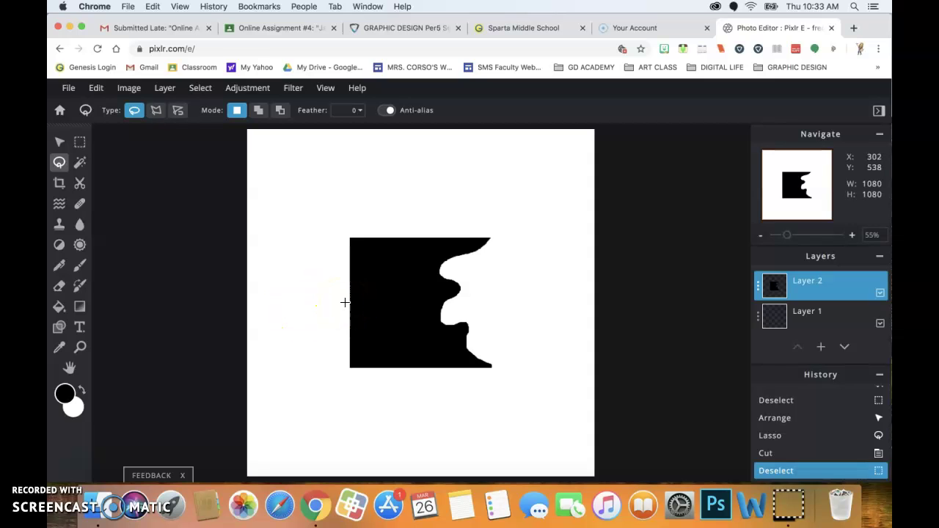
# Paste the cut piece as a new layer and move it onto the rectangle's right edge at about X 642, Y 340.
pyautogui.press('super+v')
pyautogui.moveTo(359, 297)
pyautogui.mouseDown()
pyautogui.moveTo(358, 223)
pyautogui.moveTo(319, 251)
pyautogui.mouseUp()
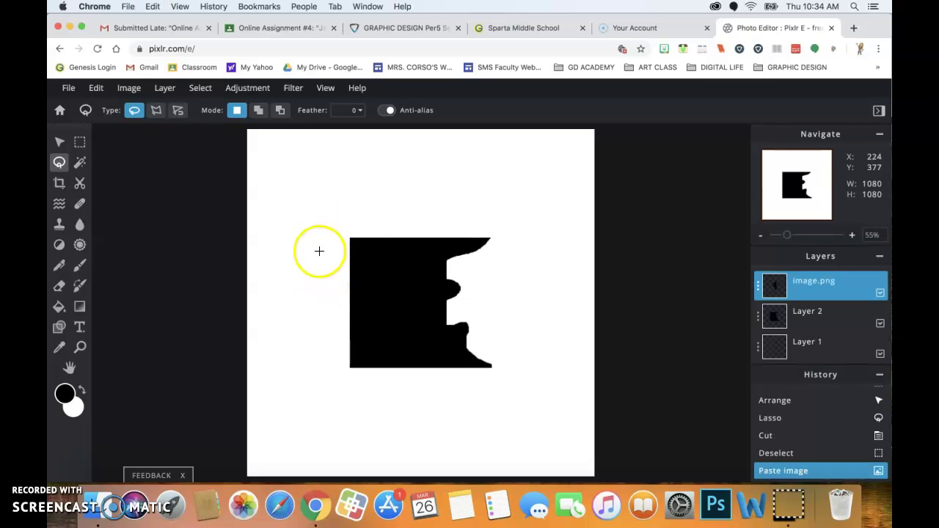
pyautogui.click(60, 141)
pyautogui.moveTo(428, 283); pyautogui.dragTo(487, 281)
pyautogui.moveTo(484, 280)
pyautogui.mouseDown()
pyautogui.moveTo(478, 277)
pyautogui.moveTo(489, 281)
pyautogui.mouseUp()
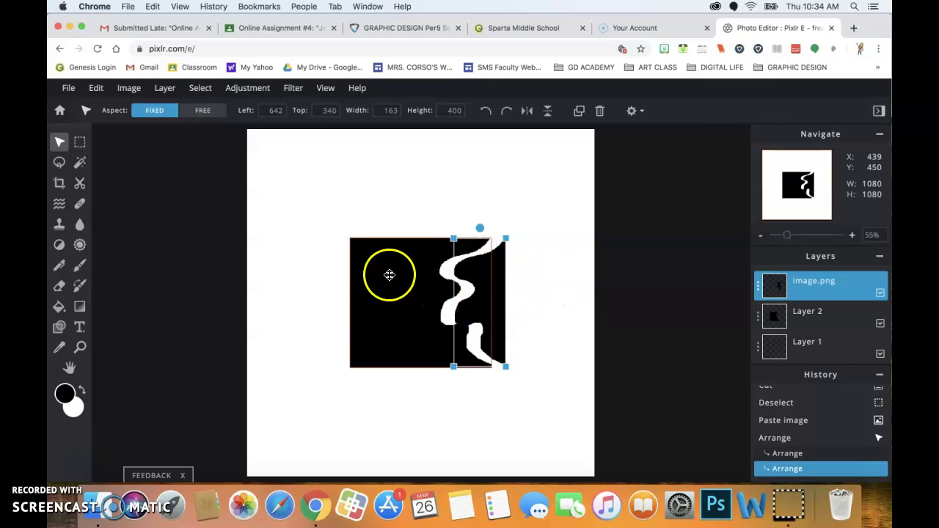
# Flip the pasted piece horizontally and move it outside the rectangle so its straight side meets the right edge.
pyautogui.click(165, 88)
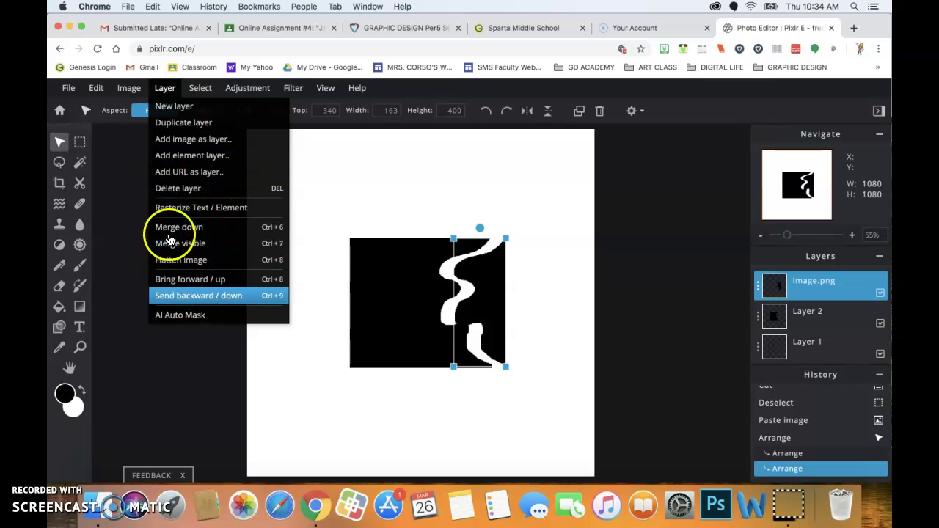
pyautogui.moveTo(100, 84)
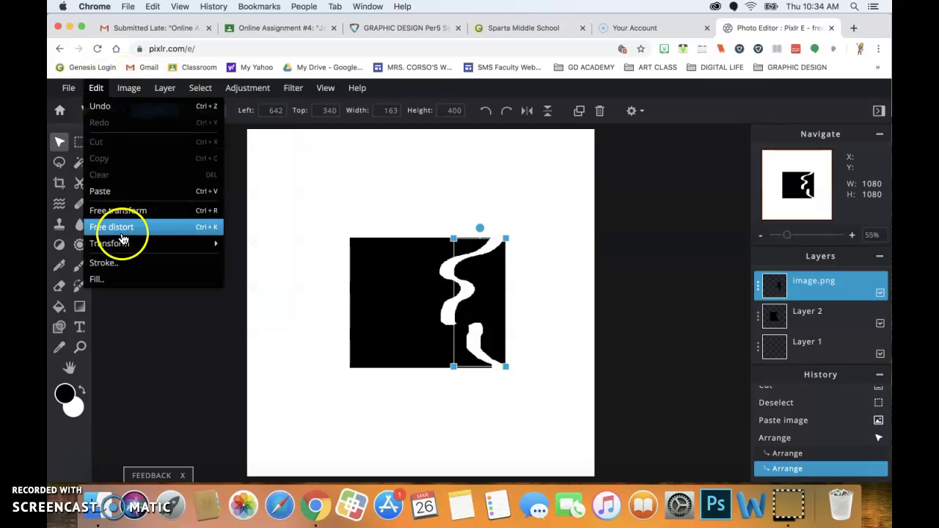
pyautogui.moveTo(118, 243)
pyautogui.click(271, 274)
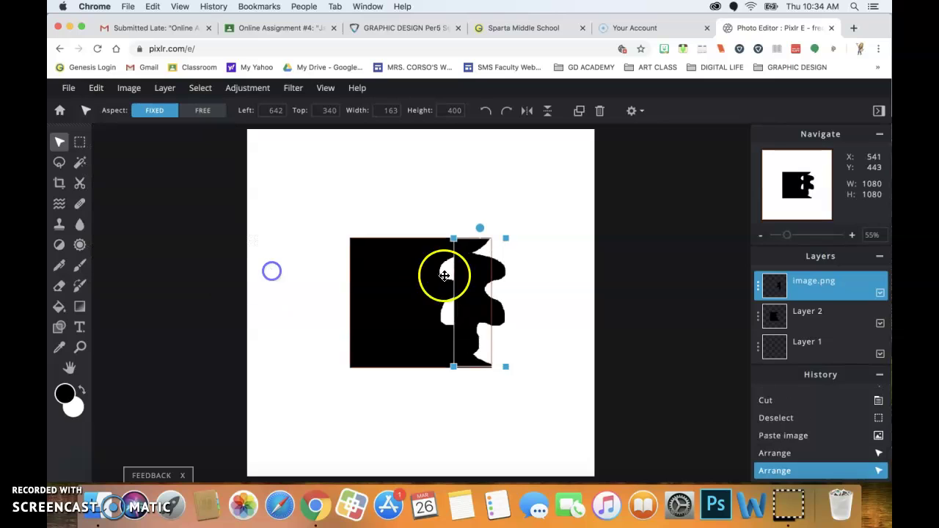
pyautogui.moveTo(474, 277); pyautogui.dragTo(512, 283)
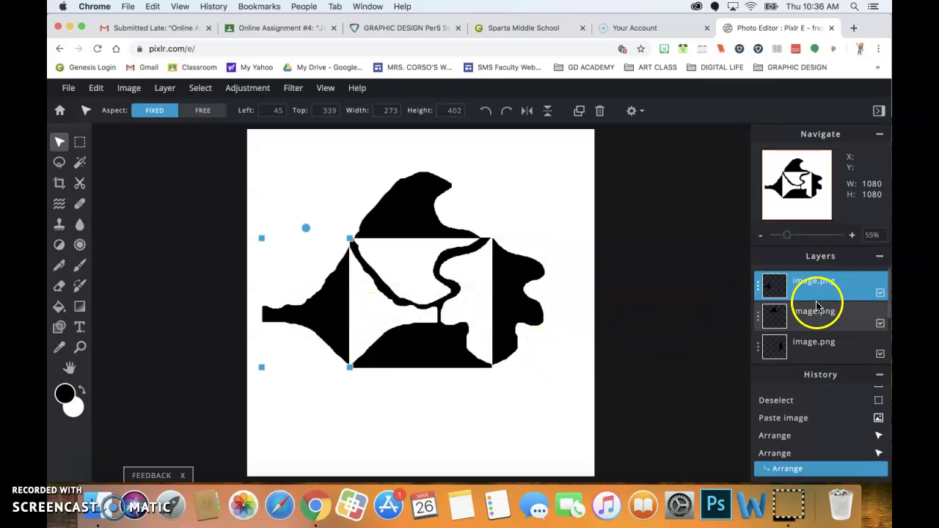
# Select Layer 2 and hide and show it repeatedly to check which shapes it holds, leaving it visible.
pyautogui.scroll(-1, 824, 325)
pyautogui.scroll(-1, 824, 329)
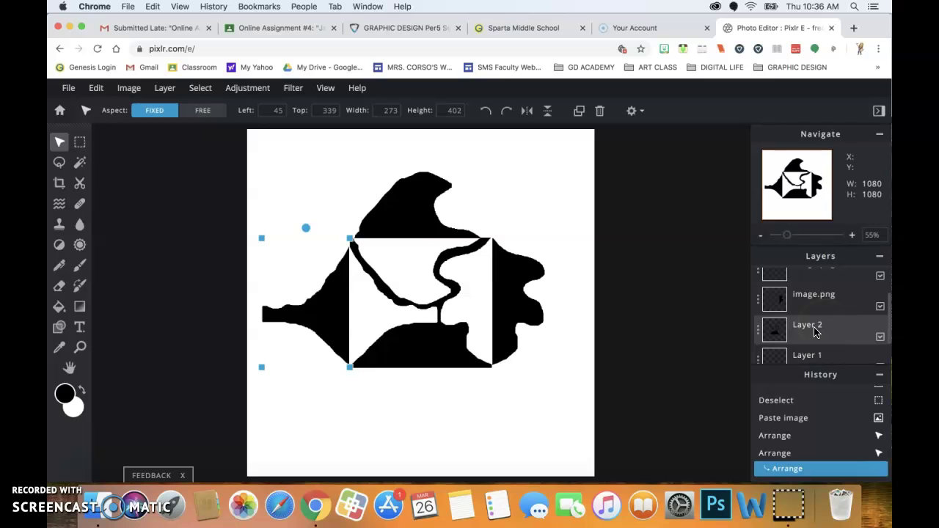
pyautogui.click(815, 329)
pyautogui.moveTo(820, 330)
pyautogui.mouseDown()
pyautogui.moveTo(799, 326)
pyautogui.moveTo(811, 338)
pyautogui.mouseUp()
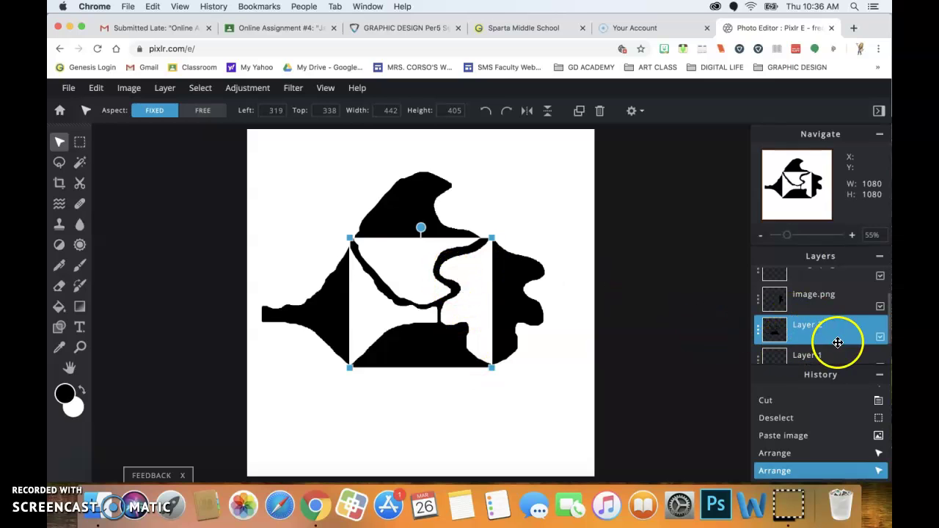
pyautogui.click(880, 338)
pyautogui.click(880, 338)
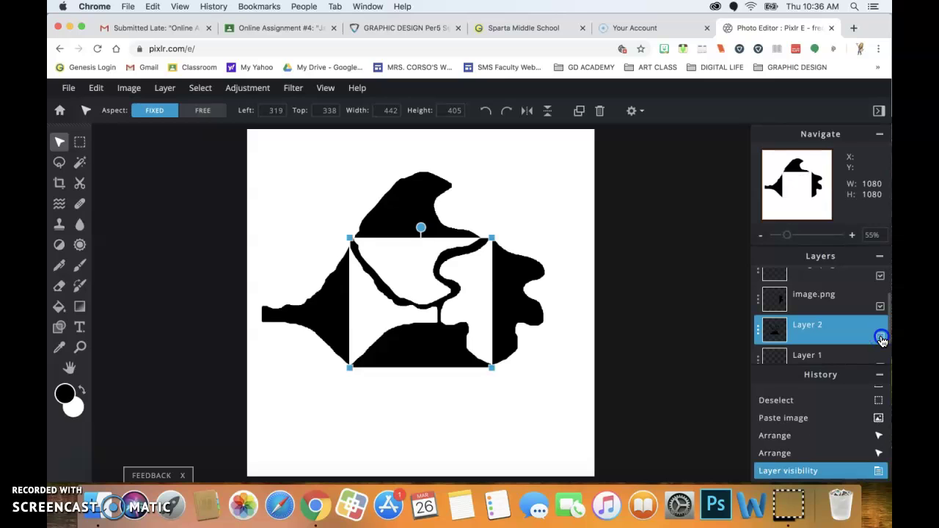
pyautogui.click(880, 338)
pyautogui.click(880, 338)
pyautogui.click(880, 338)
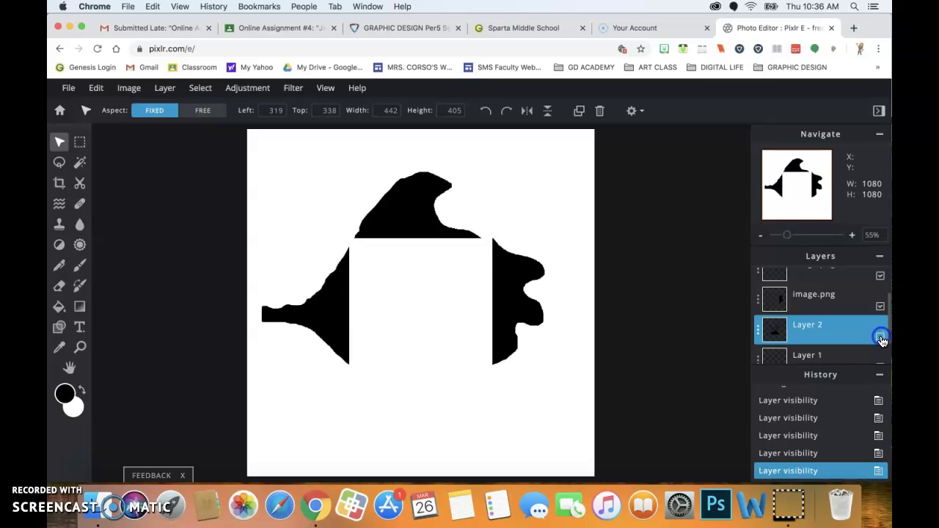
pyautogui.click(880, 338)
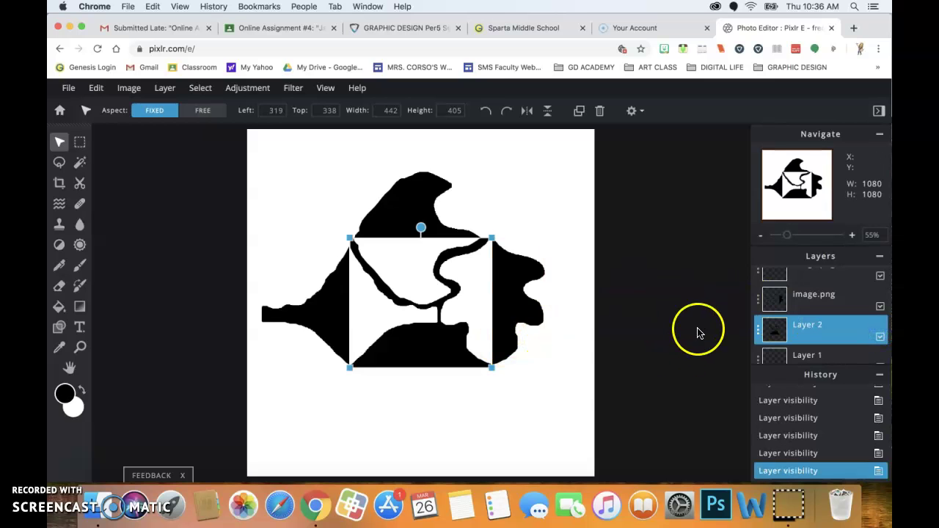
# Cut a freehand Lasso area about 453 by 186 px from the black shape at Layer 2's bottom edge and paste it as a new layer.
pyautogui.click(61, 162)
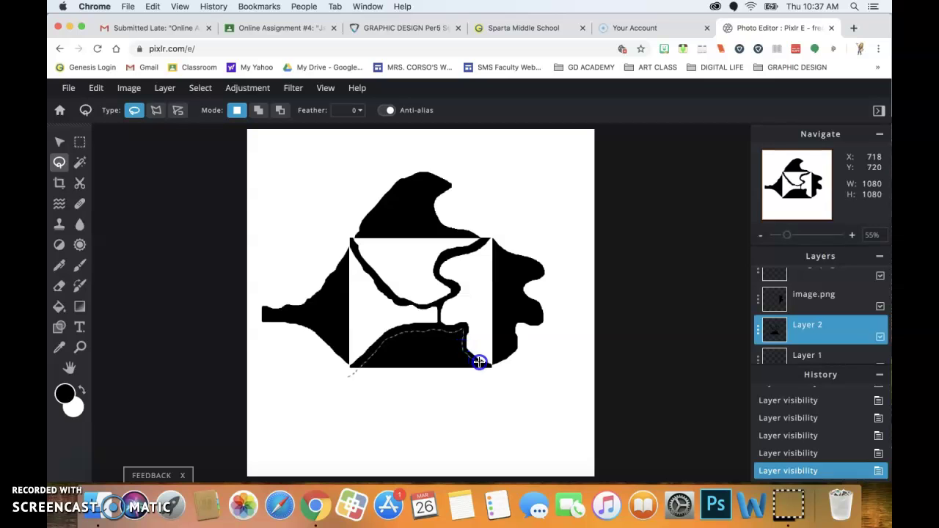
pyautogui.click(348, 376)
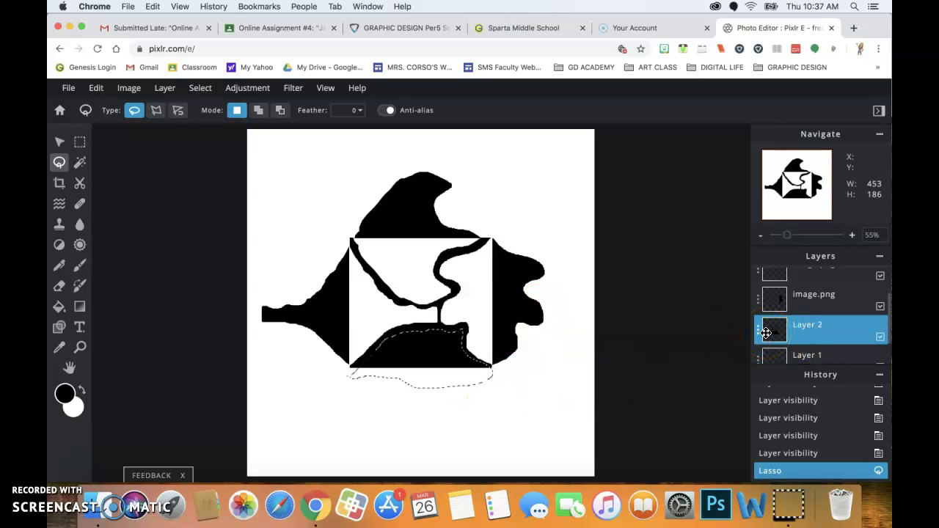
pyautogui.press('super+x')
pyautogui.press('super+v')
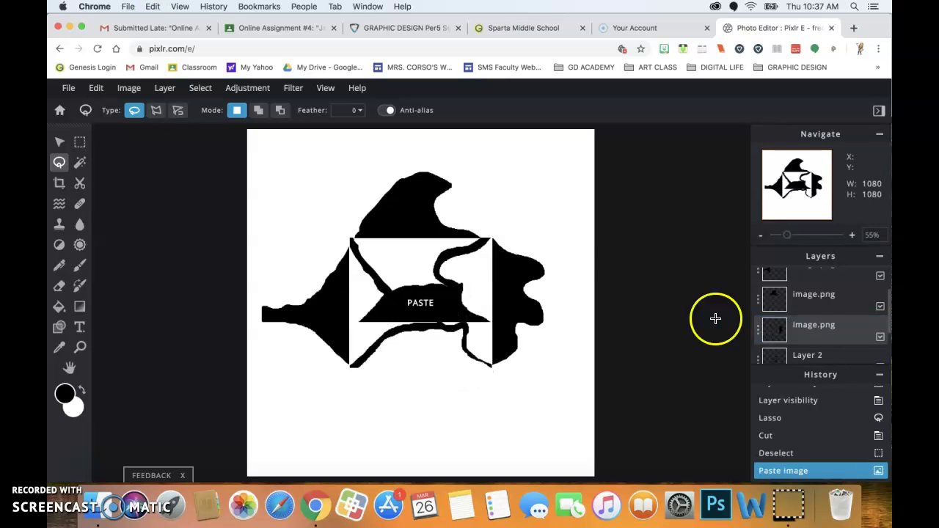
# Flip the pasted bottom piece vertically and move it below the rectangle, undoing the stray Lasso selection.
pyautogui.click(96, 88)
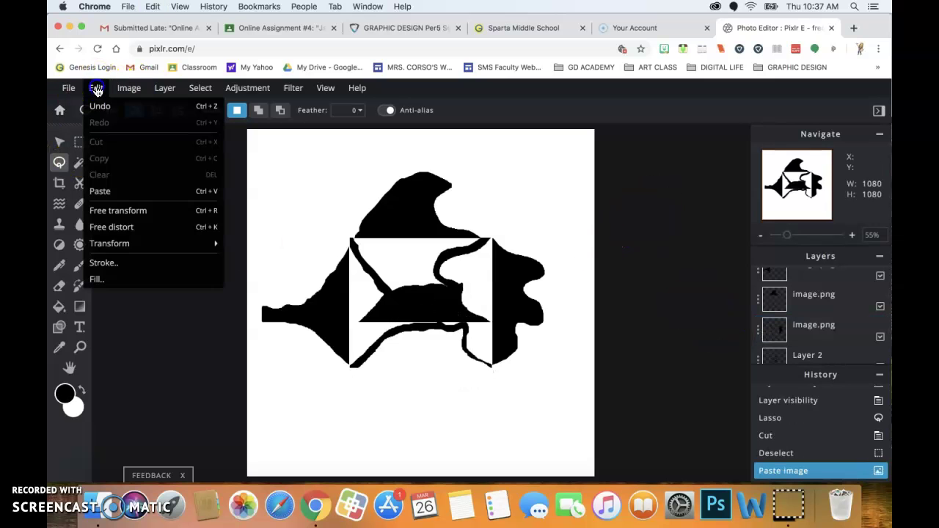
pyautogui.moveTo(123, 247)
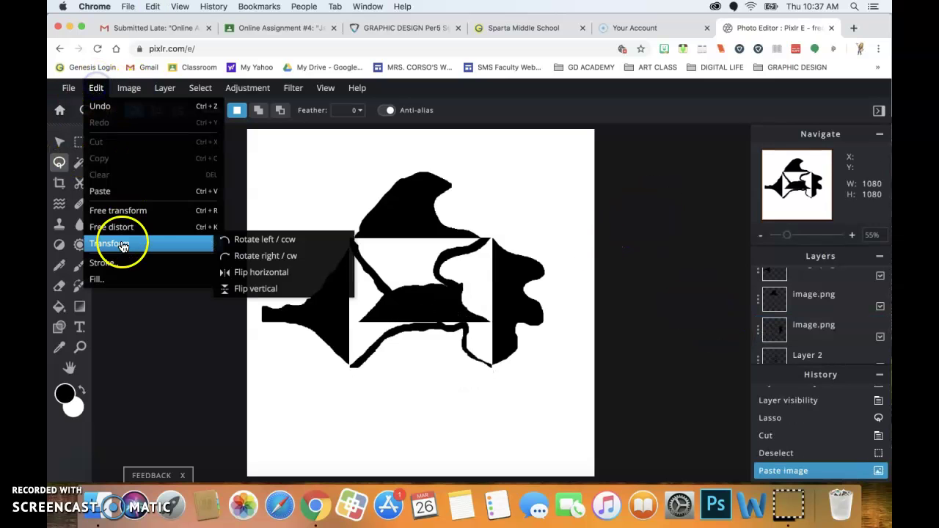
pyautogui.click(256, 291)
pyautogui.moveTo(412, 374); pyautogui.dragTo(412, 374)
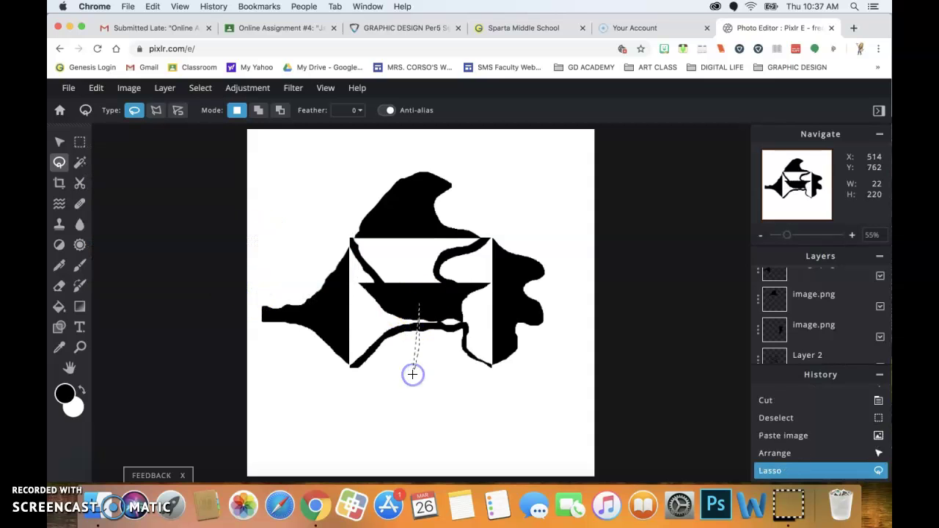
pyautogui.press('super+z')
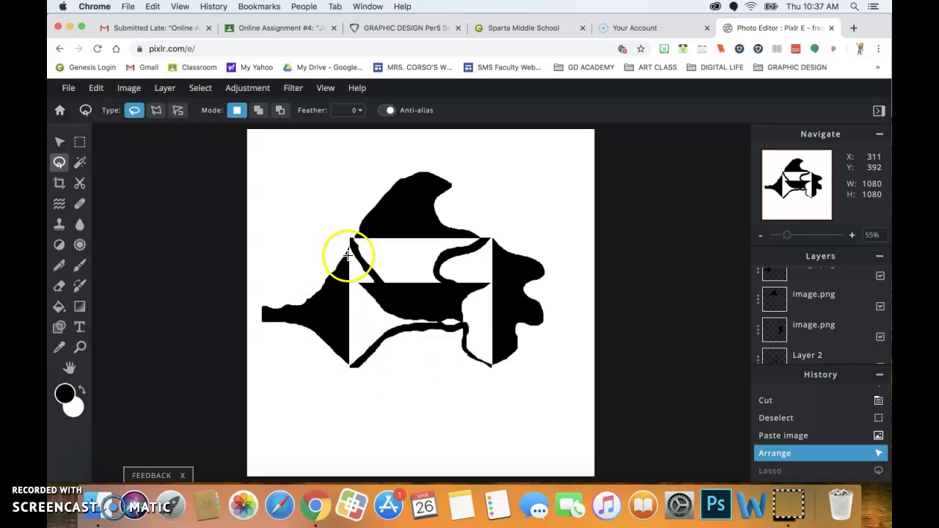
pyautogui.press('v')
pyautogui.moveTo(349, 256); pyautogui.dragTo(430, 398)
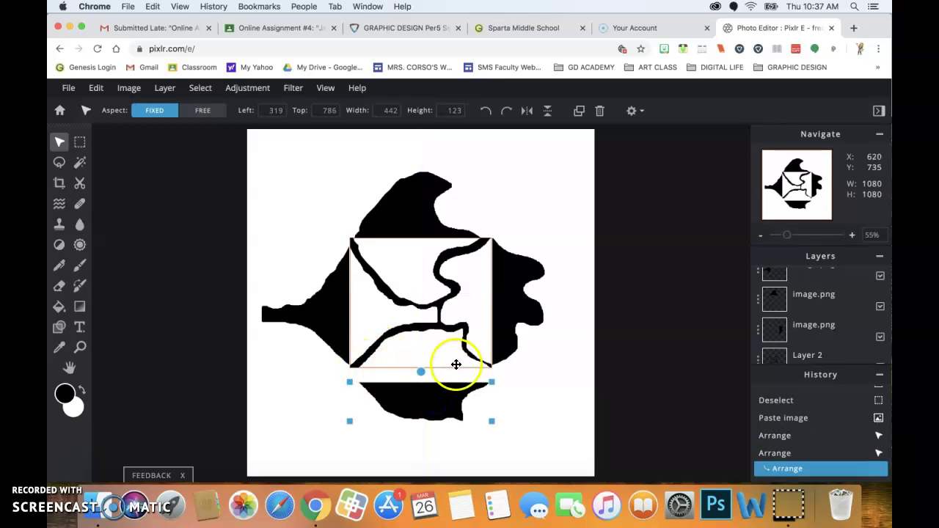
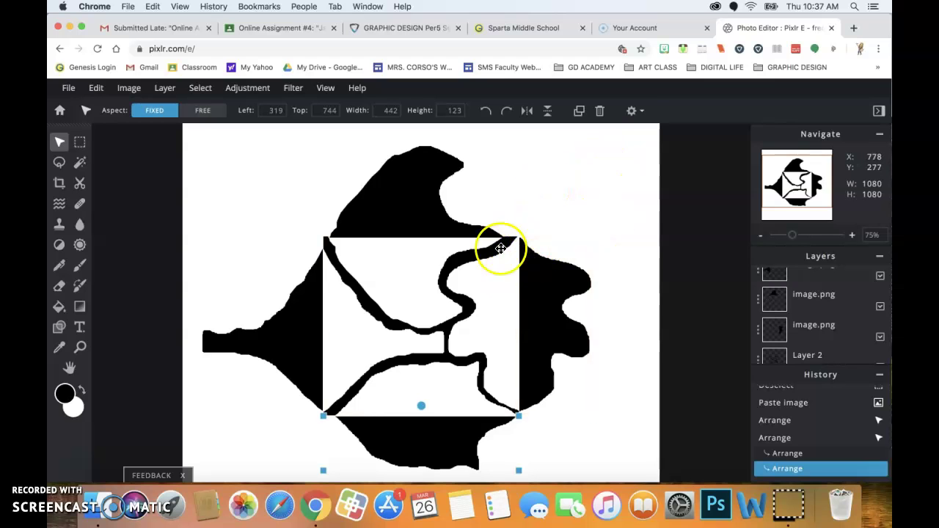
# Nudge the black piece beyond the rectangle's right side three steps left against the edge and deselect it.
pyautogui.click(549, 296)
pyautogui.press('Left')
pyautogui.press('Left')
pyautogui.press('Left')
pyautogui.click(558, 181)
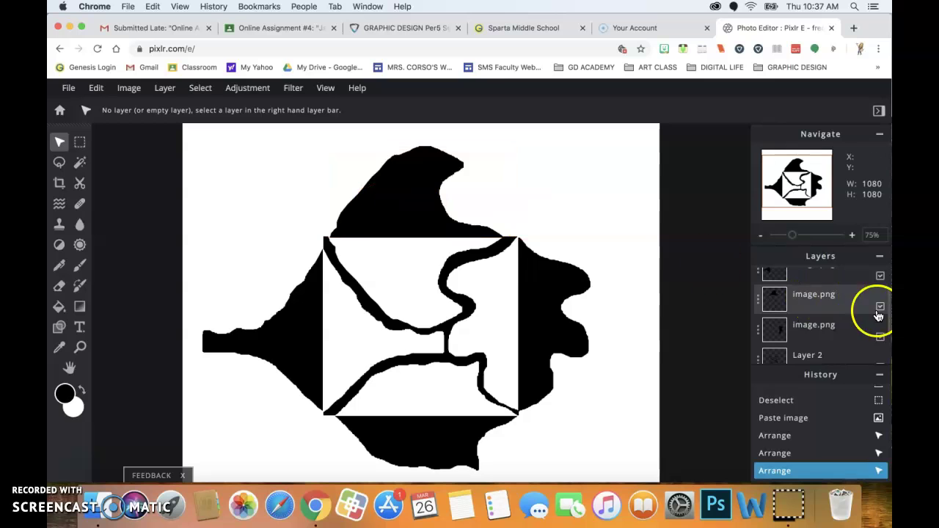
# Select the black piece above the rectangle and hide and show its layer once to check it.
pyautogui.scroll(2, 834, 304)
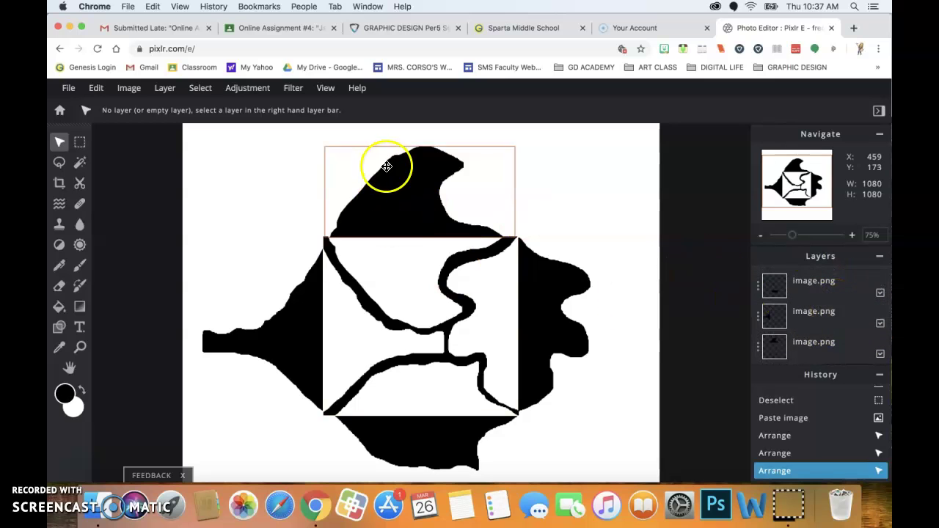
pyautogui.click(403, 191)
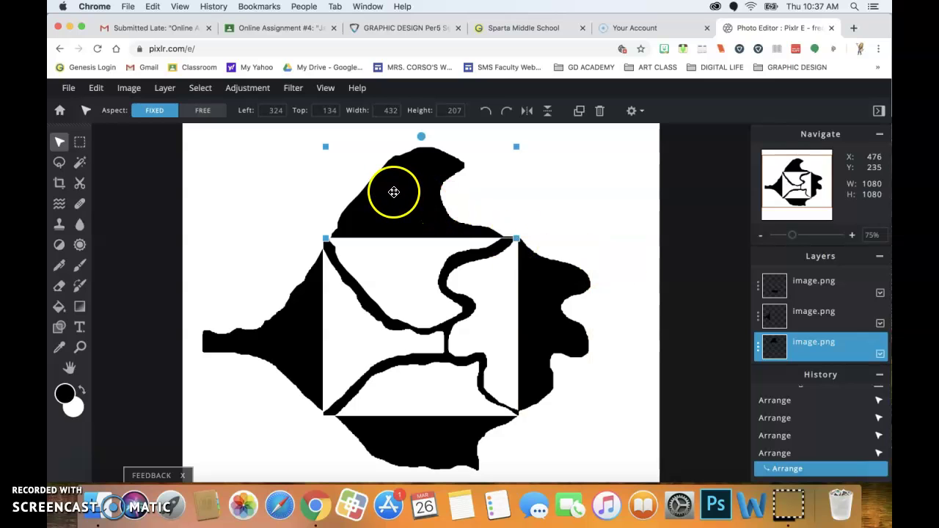
pyautogui.click(880, 355)
pyautogui.click(880, 355)
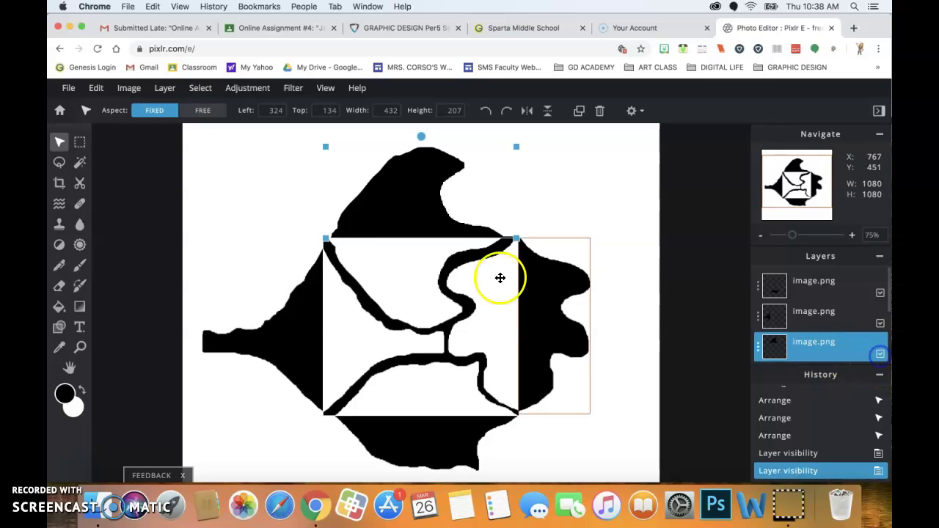
# Select a narrow slanted stripe about 173 by 178 px along the top piece's left side with the polygonal Lasso.
pyautogui.click(61, 167)
pyautogui.click(155, 110)
pyautogui.click(349, 228)
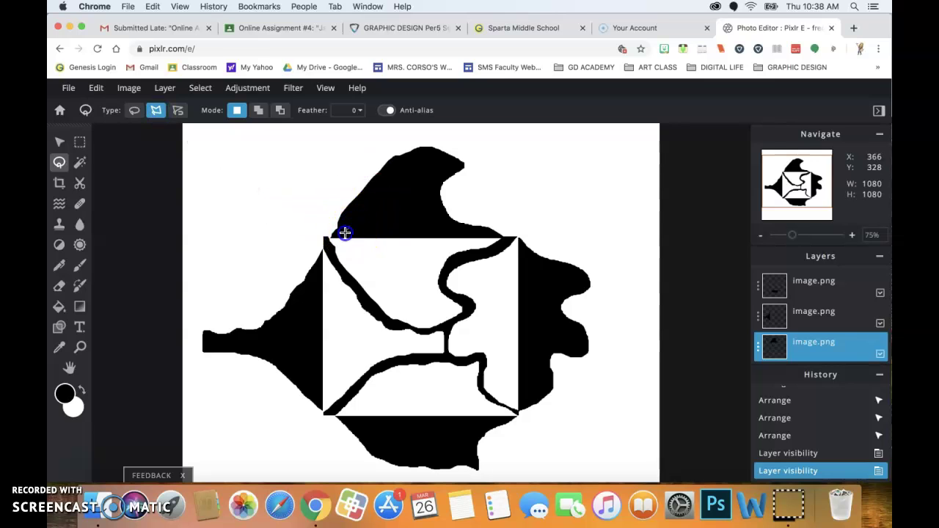
pyautogui.click(392, 165)
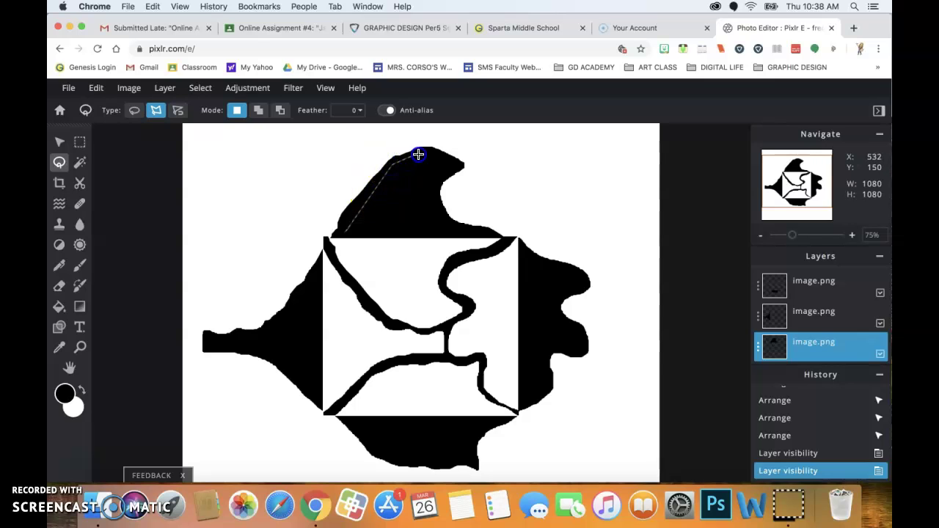
pyautogui.click(421, 156)
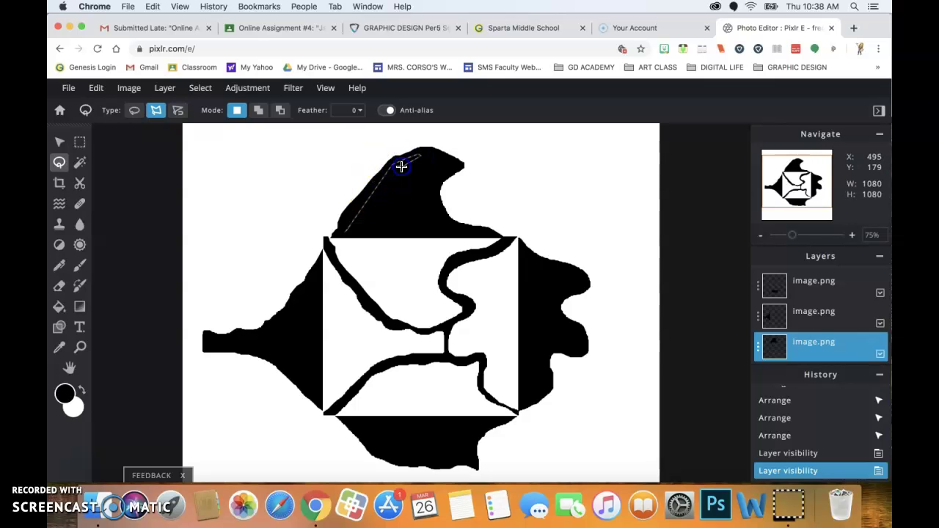
pyautogui.click(346, 230)
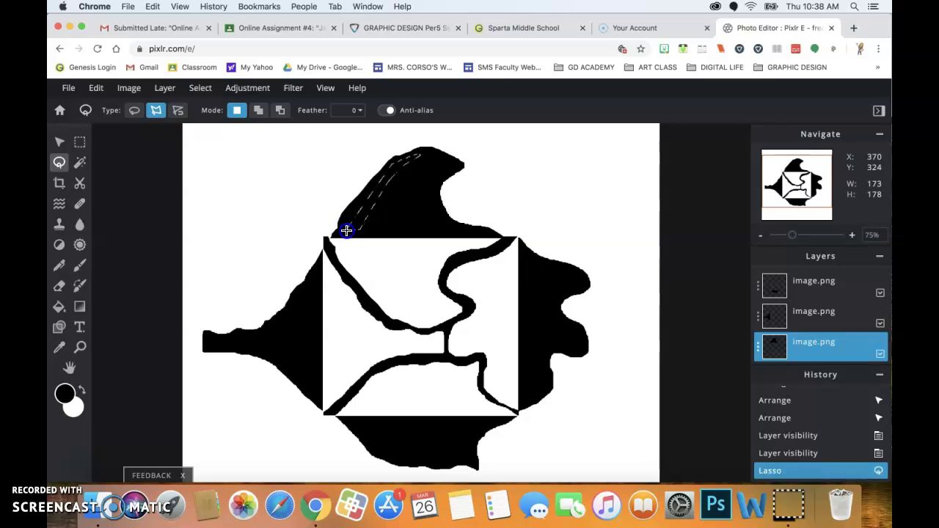
# Set the Lasso to add mode and add a second slanted stripe, extending the selection to about 206 by 189 px.
pyautogui.click(259, 111)
pyautogui.click(379, 149)
pyautogui.click(444, 157)
pyautogui.click(426, 152)
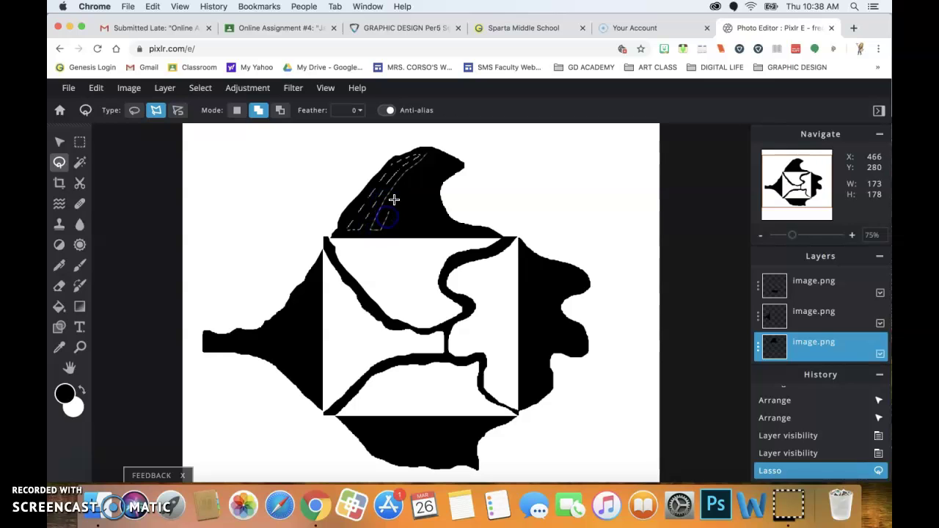
pyautogui.click(428, 149)
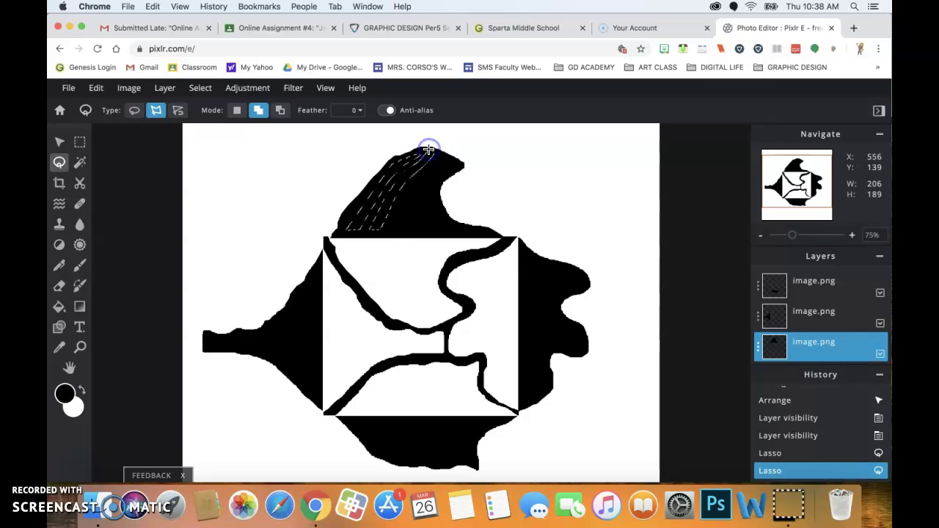
# Add further stripes across the rest of the top piece with the polygonal Lasso, extending the selection to about 331 by 189 px.
pyautogui.click(391, 228)
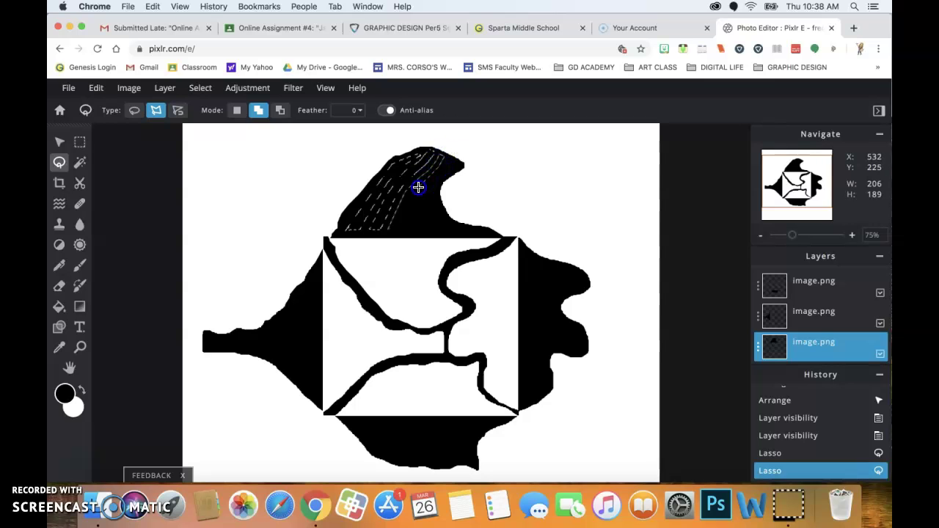
pyautogui.click(388, 229)
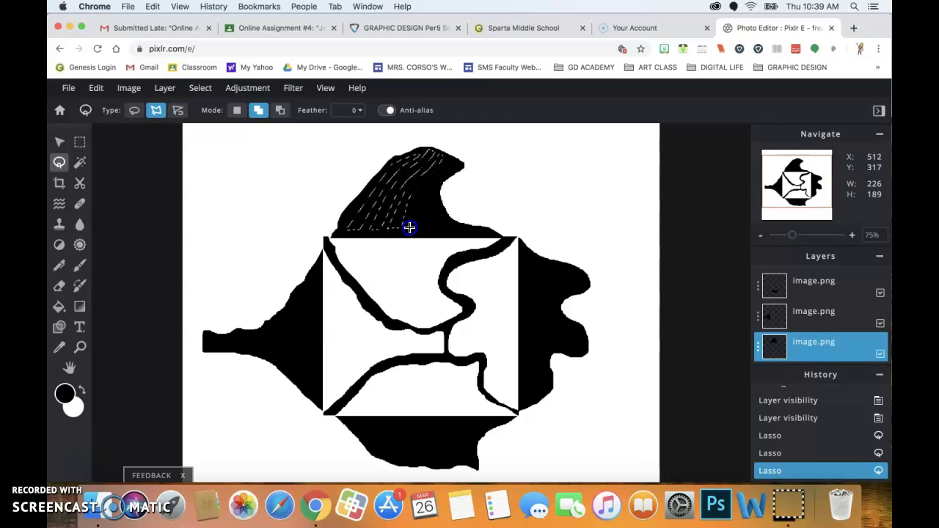
pyautogui.click(447, 171)
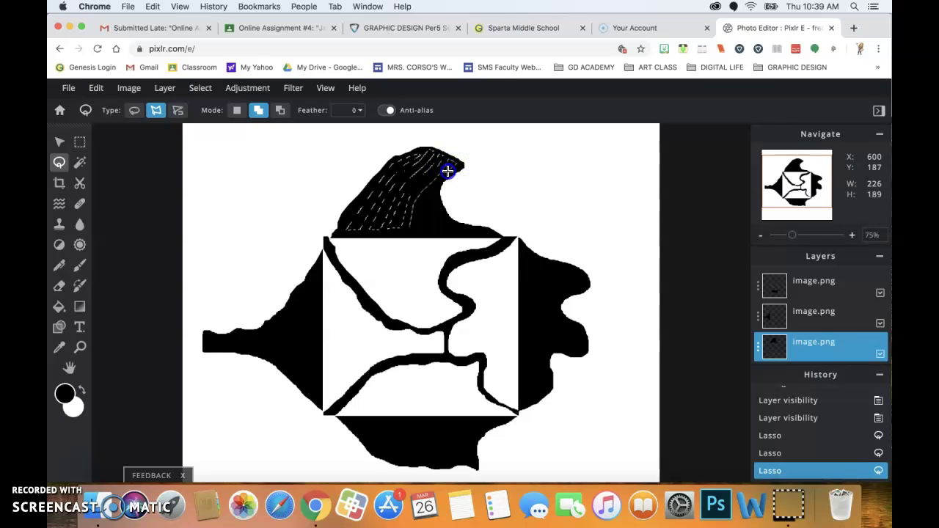
pyautogui.click(410, 228)
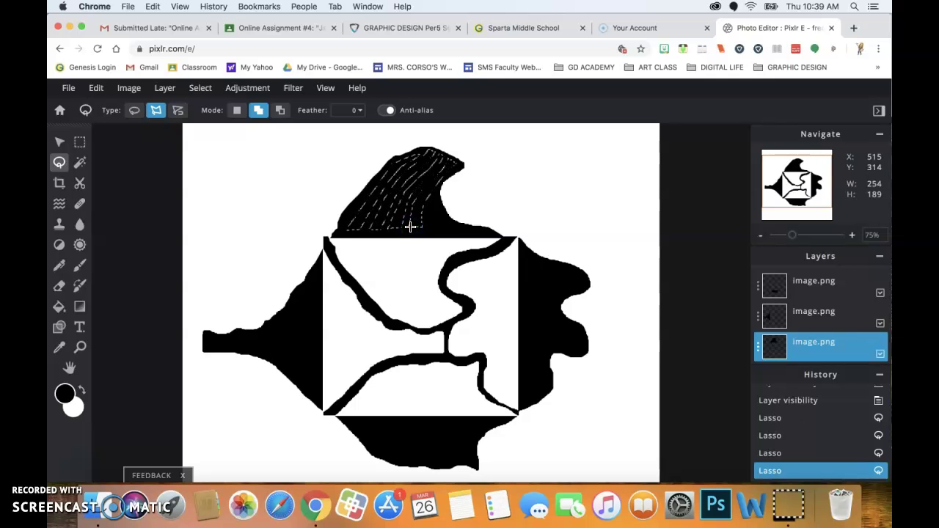
pyautogui.click(451, 194)
pyautogui.click(433, 196)
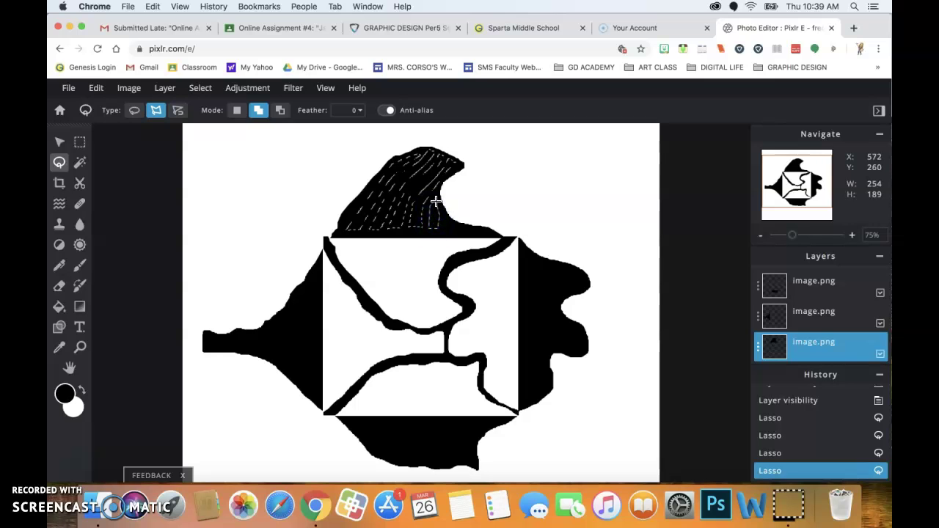
pyautogui.click(436, 196)
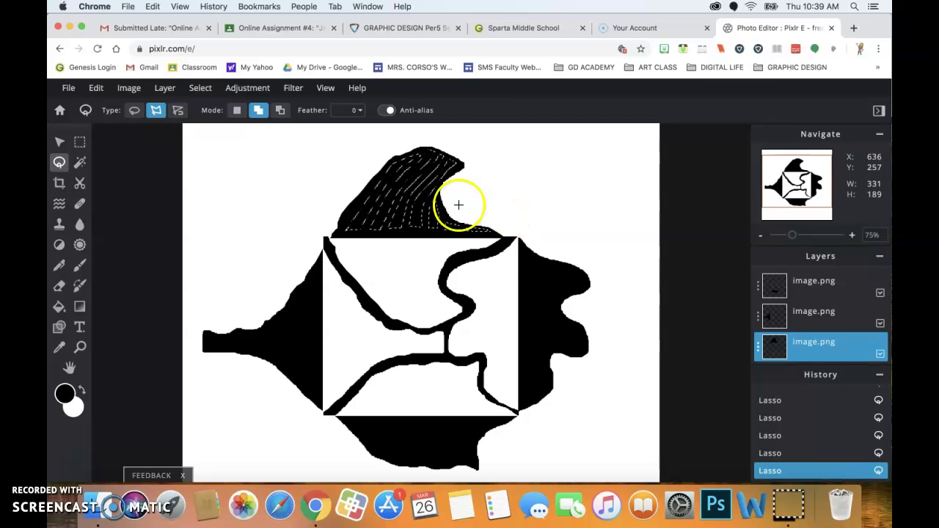
# Hide and show the top piece's layer once to check it, then cut the selected stripes and paste them as a new layer.
pyautogui.click(880, 353)
pyautogui.click(880, 353)
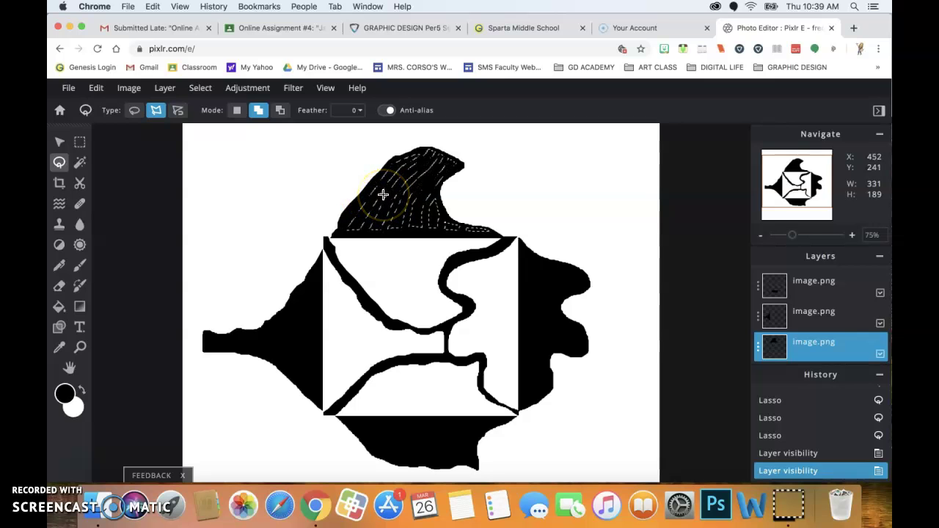
pyautogui.hotkey('ctrl', 'x')
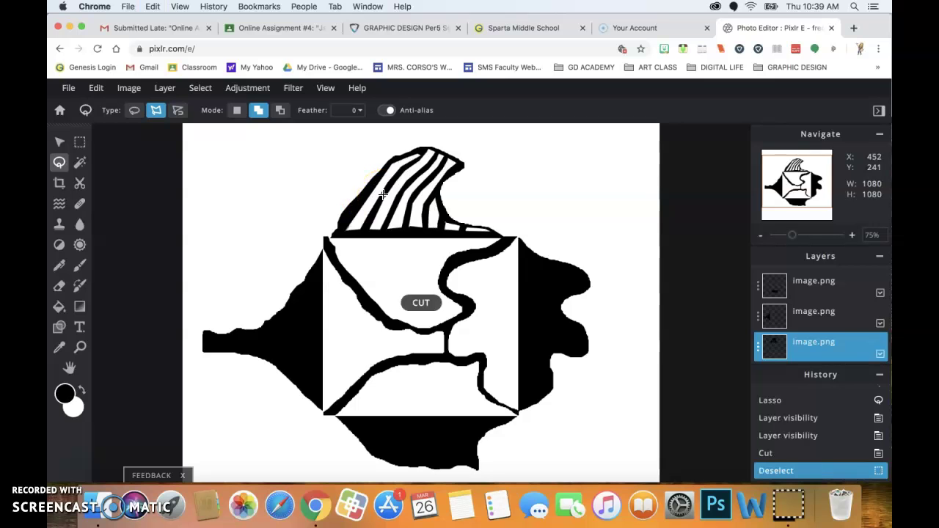
pyautogui.hotkey('ctrl', 'v')
pyautogui.click(381, 198)
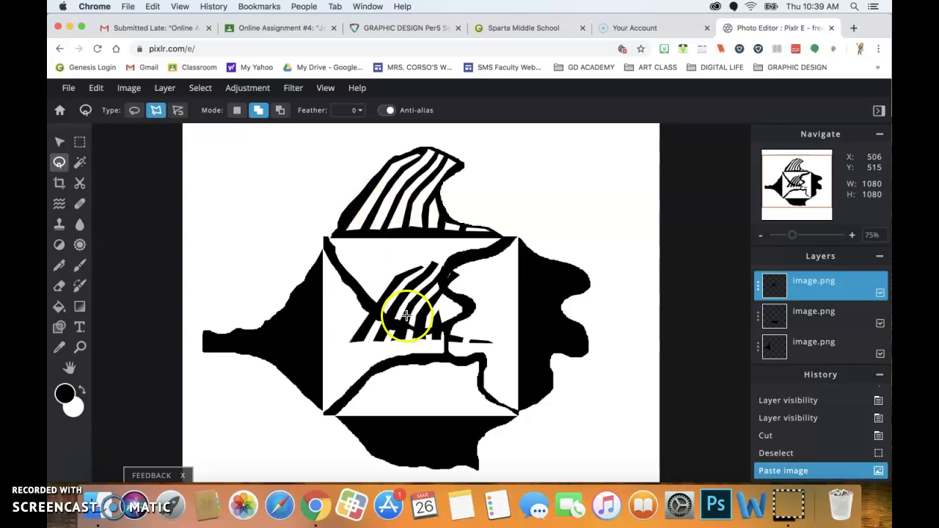
# Flip the pasted stripes vertically and fit them inside the rectangle, mirrored below the top piece.
pyautogui.click(59, 142)
pyautogui.moveTo(397, 275); pyautogui.dragTo(389, 218)
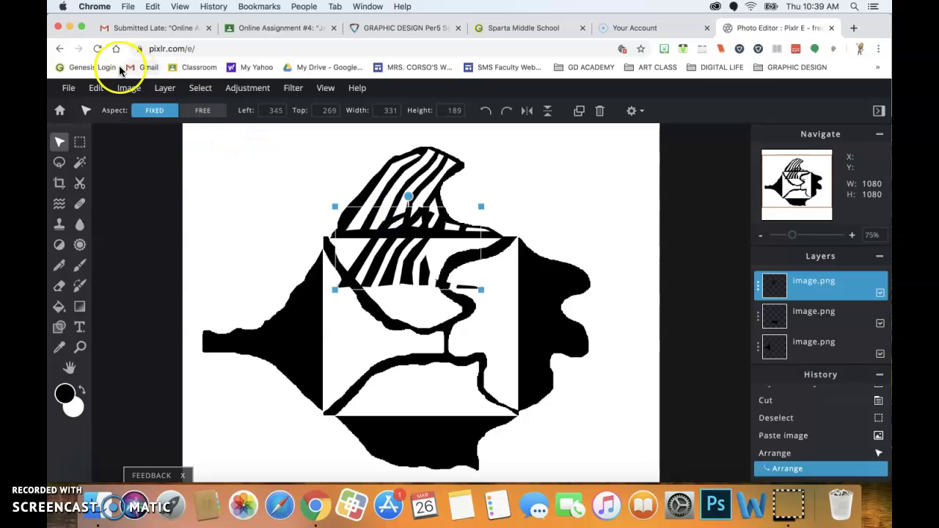
pyautogui.click(96, 87)
pyautogui.moveTo(106, 245)
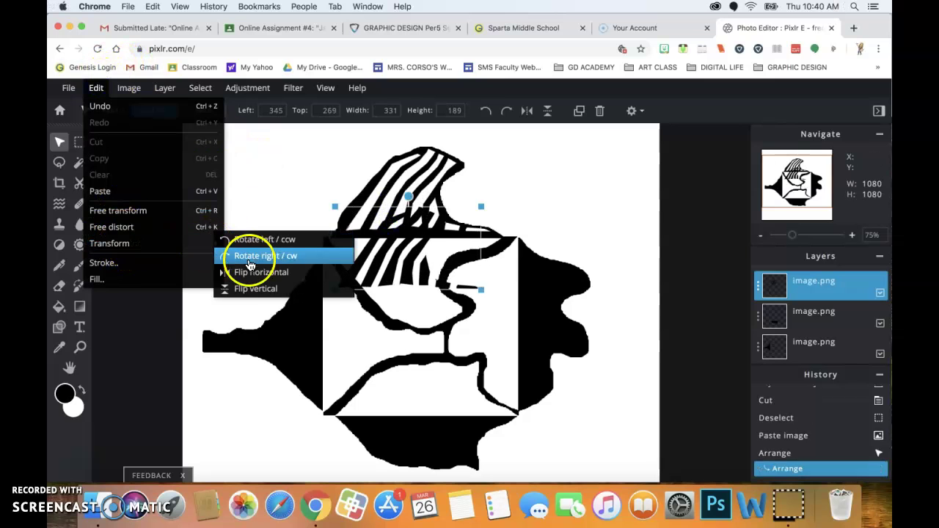
pyautogui.click(253, 289)
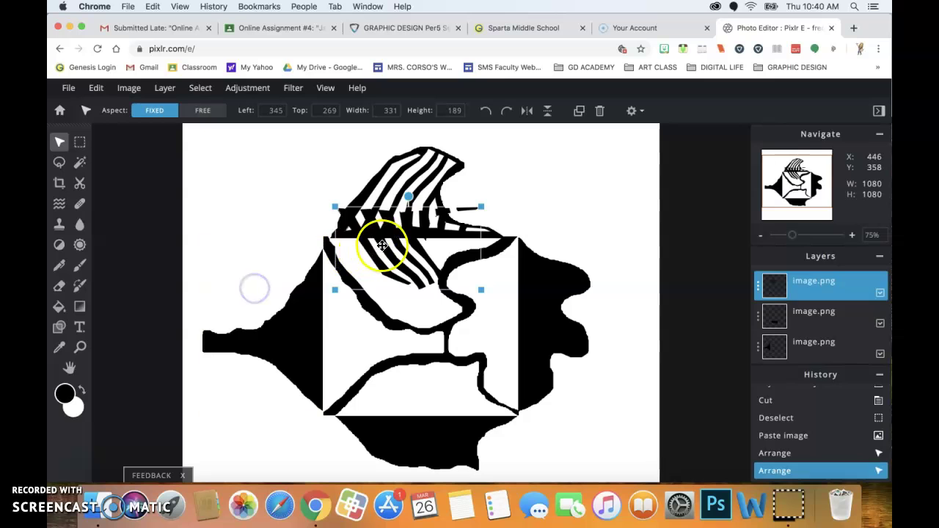
pyautogui.moveTo(363, 244); pyautogui.dragTo(373, 277)
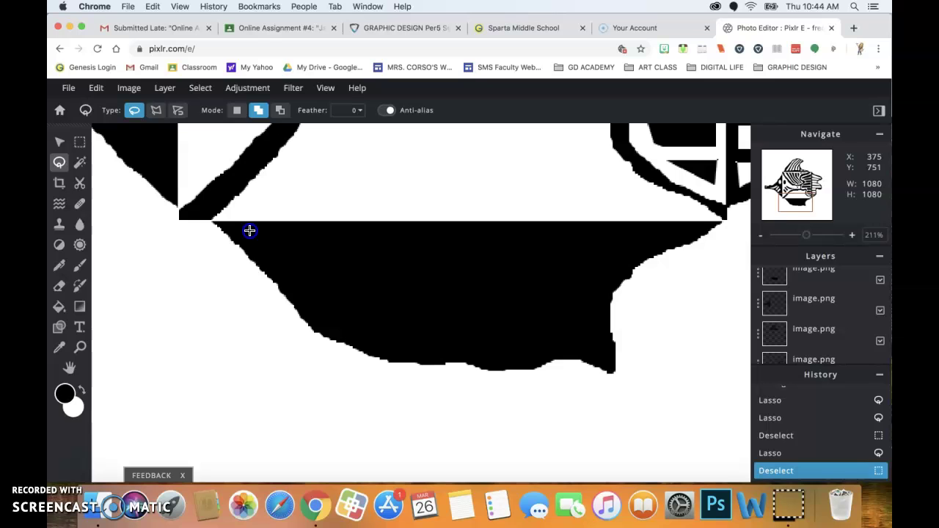
pyautogui.moveTo(249, 230); pyautogui.dragTo(258, 233)
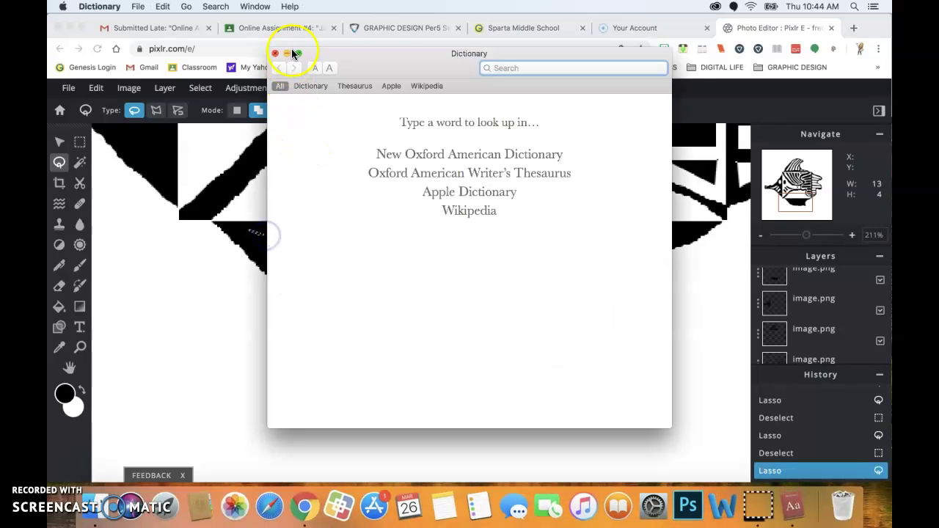
pyautogui.click(277, 53)
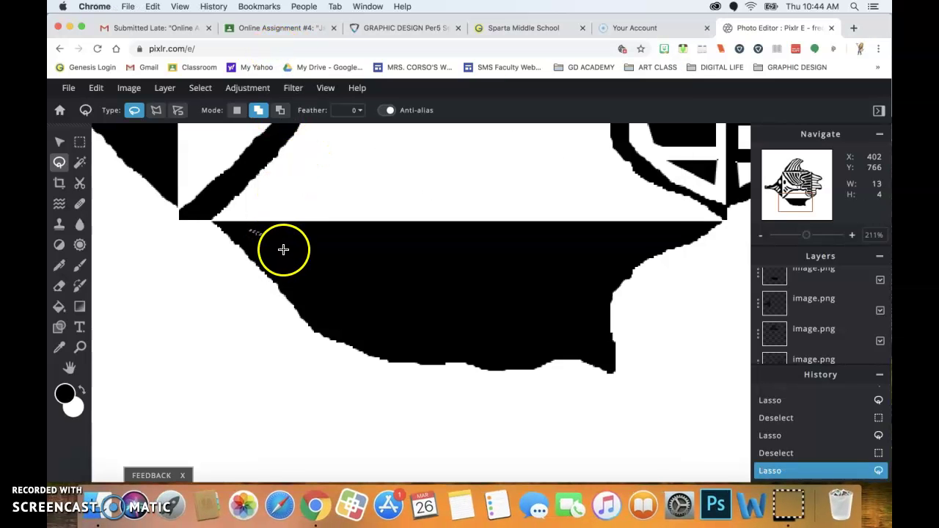
pyautogui.click(283, 249)
# Select the bottom piece's interior, about 336 by 99 px, with the free Lasso and subtract narrow slanted bands from the selection.
pyautogui.moveTo(247, 233)
pyautogui.mouseDown()
pyautogui.moveTo(652, 239)
pyautogui.moveTo(608, 274)
pyautogui.moveTo(593, 340)
pyautogui.moveTo(550, 345)
pyautogui.moveTo(421, 350)
pyautogui.moveTo(356, 332)
pyautogui.moveTo(316, 317)
pyautogui.moveTo(272, 263)
pyautogui.mouseUp()
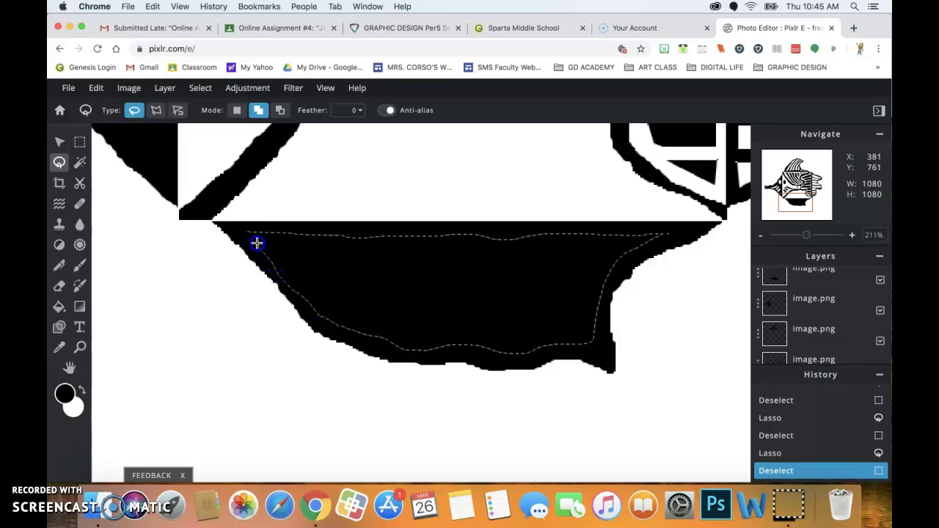
pyautogui.moveTo(248, 231); pyautogui.dragTo(247, 230)
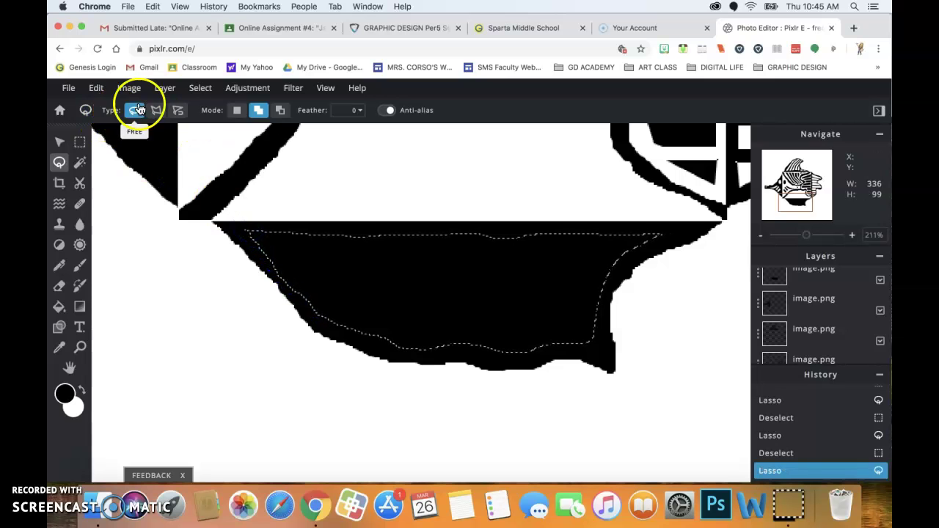
pyautogui.click(286, 110)
pyautogui.moveTo(283, 230)
pyautogui.mouseDown()
pyautogui.moveTo(342, 330)
pyautogui.moveTo(308, 242)
pyautogui.moveTo(286, 227)
pyautogui.mouseUp()
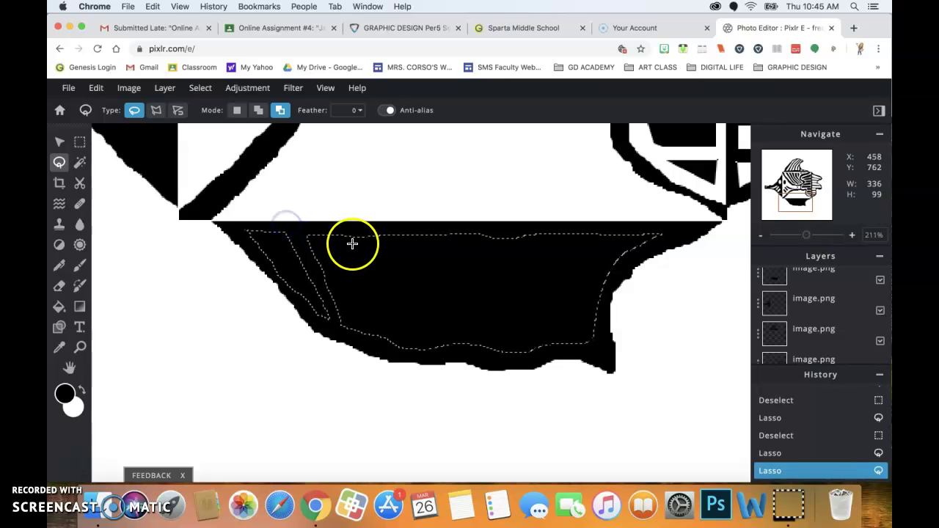
pyautogui.moveTo(345, 230)
pyautogui.mouseDown()
pyautogui.moveTo(366, 335)
pyautogui.moveTo(380, 346)
pyautogui.moveTo(389, 329)
pyautogui.moveTo(376, 233)
pyautogui.moveTo(351, 229)
pyautogui.mouseUp()
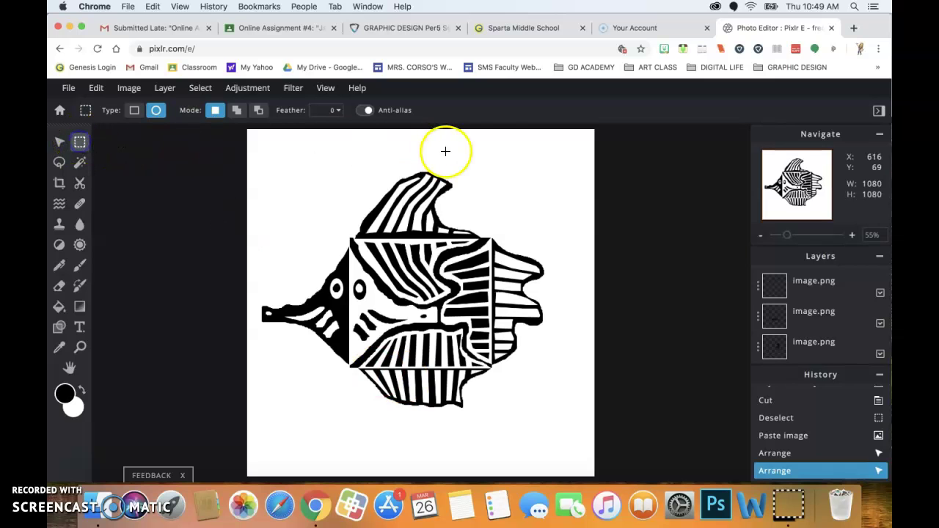
# Try an elliptical marquee selection about 124 by 129 px in the empty area above the tail and undo it.
pyautogui.moveTo(492, 161); pyautogui.dragTo(530, 203)
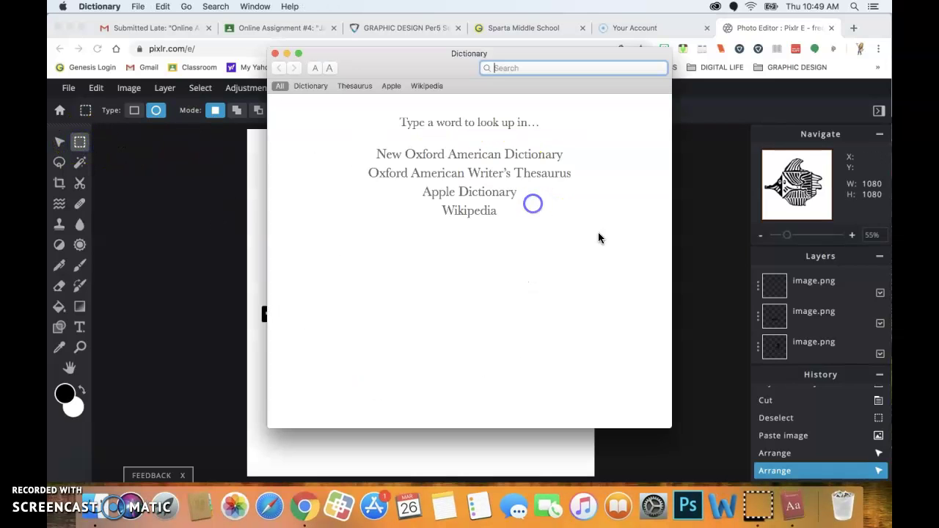
pyautogui.click(275, 54)
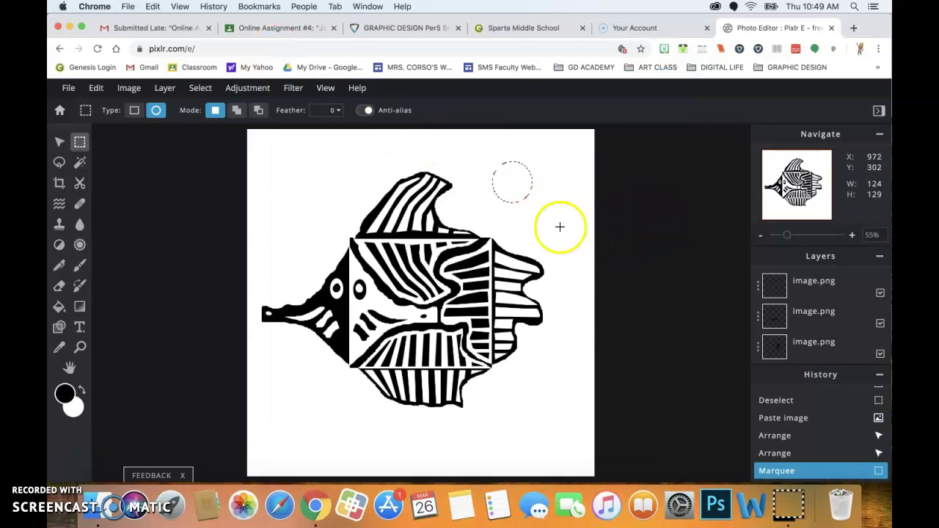
pyautogui.press('super+z')
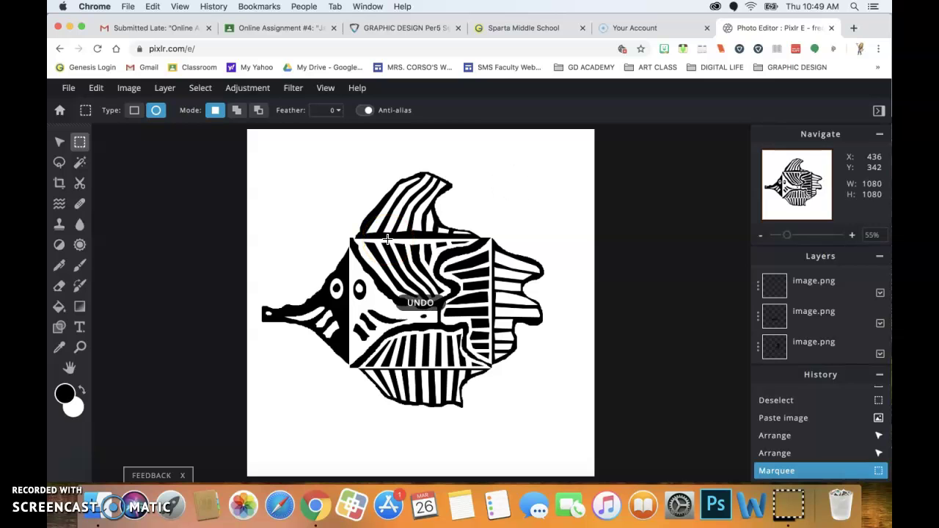
# Select a rectangular area about 154 by 116 px in the empty space above the tail with the Marquee tool.
pyautogui.click(135, 112)
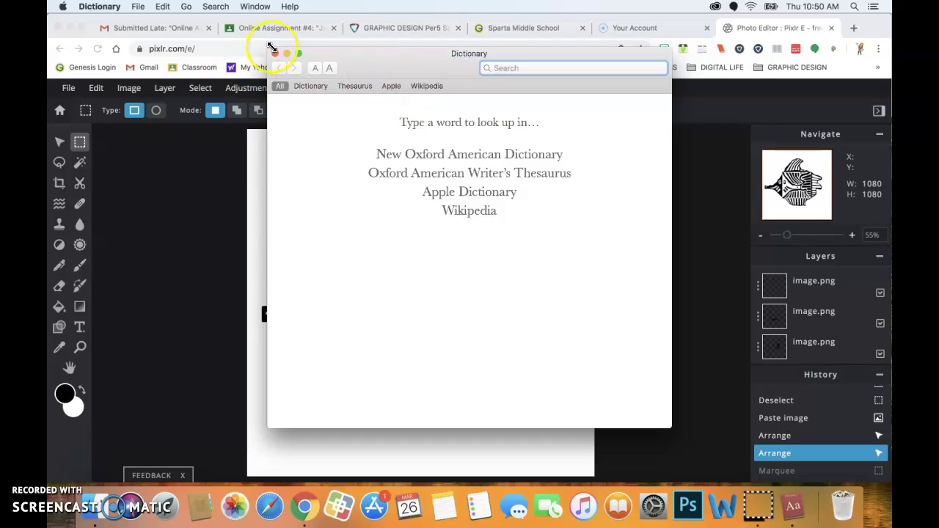
pyautogui.click(272, 52)
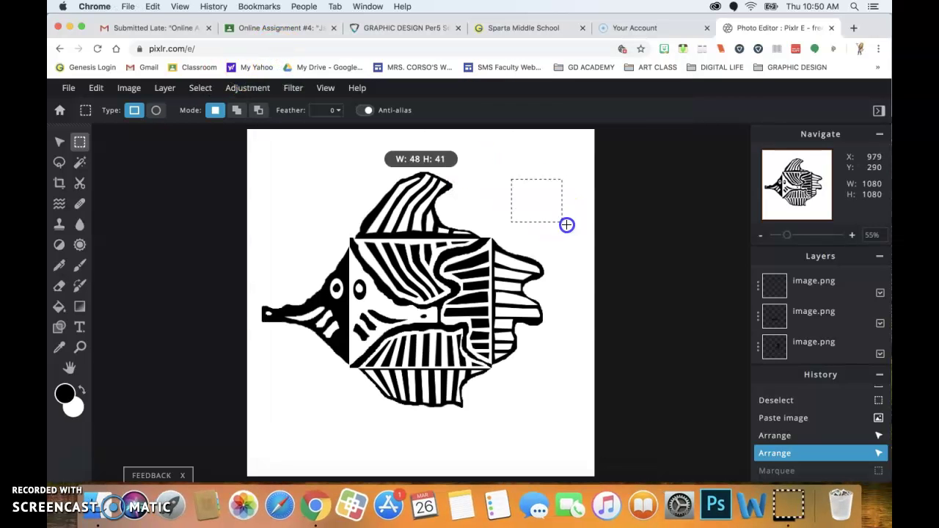
pyautogui.moveTo(560, 216); pyautogui.dragTo(560, 217)
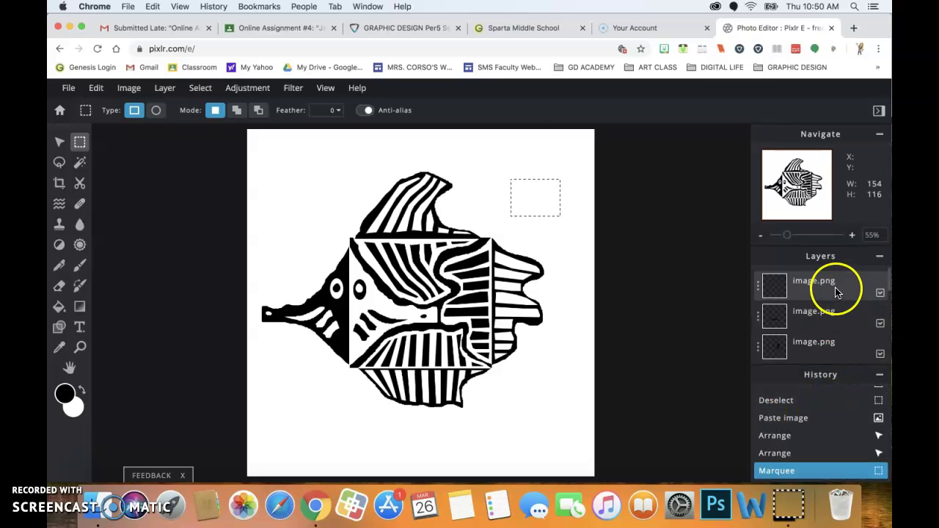
# Fill the rectangular selection with black on a new layer and deselect it.
pyautogui.scroll(-5, 836, 315)
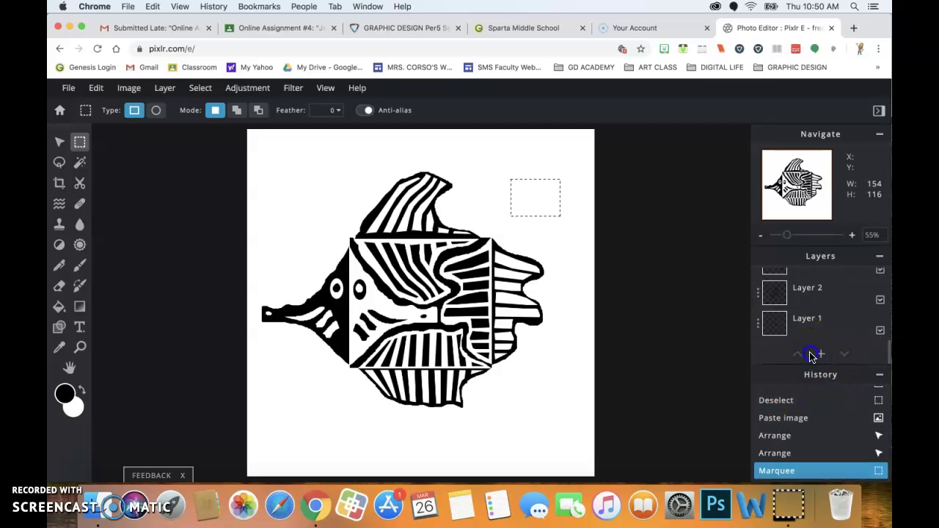
pyautogui.click(820, 356)
pyautogui.click(415, 293)
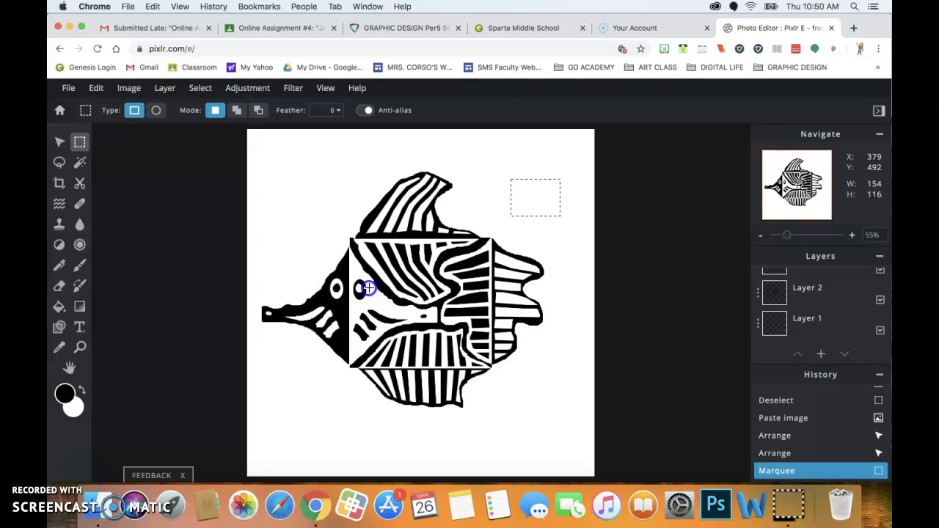
pyautogui.click(60, 307)
pyautogui.click(546, 191)
pyautogui.hotkey('ctrl', 'd')
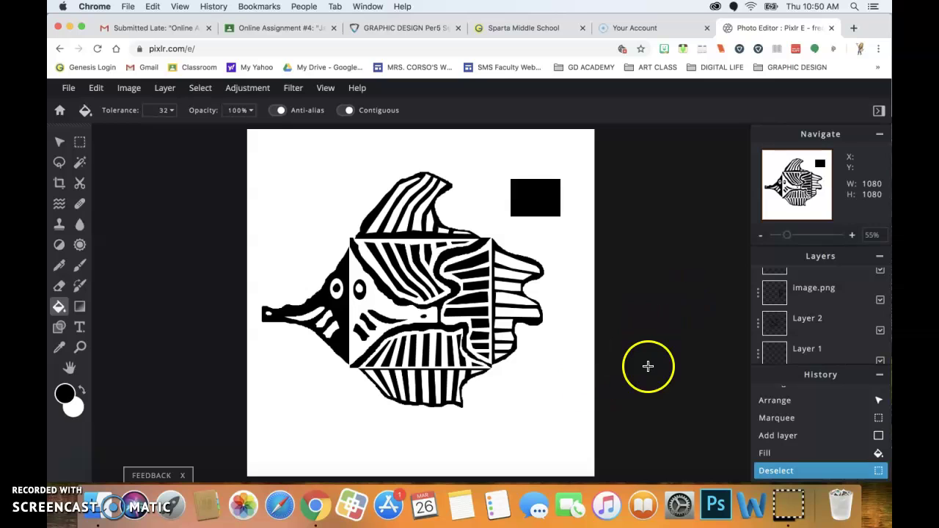
# Fill the small black rectangle once more and delete it with its layer.
pyautogui.click(541, 198)
pyautogui.scroll(-1, 810, 330)
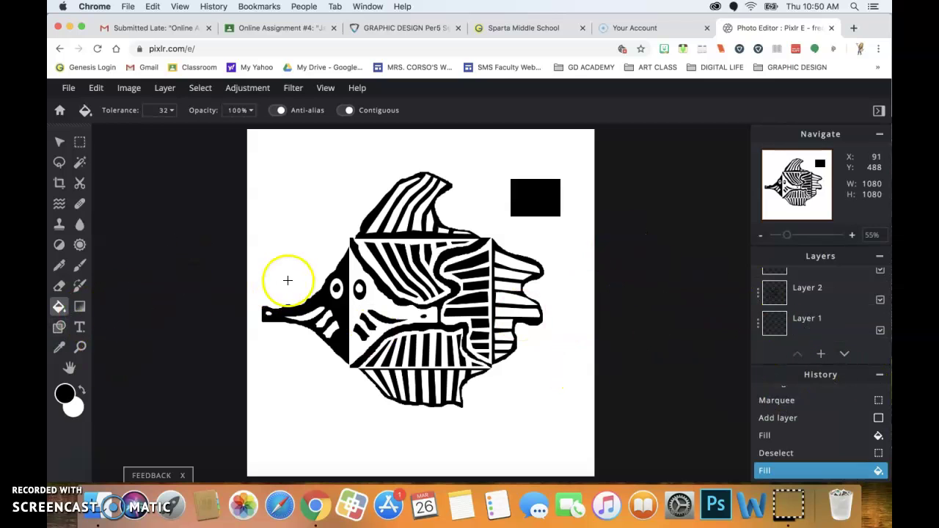
pyautogui.click(59, 142)
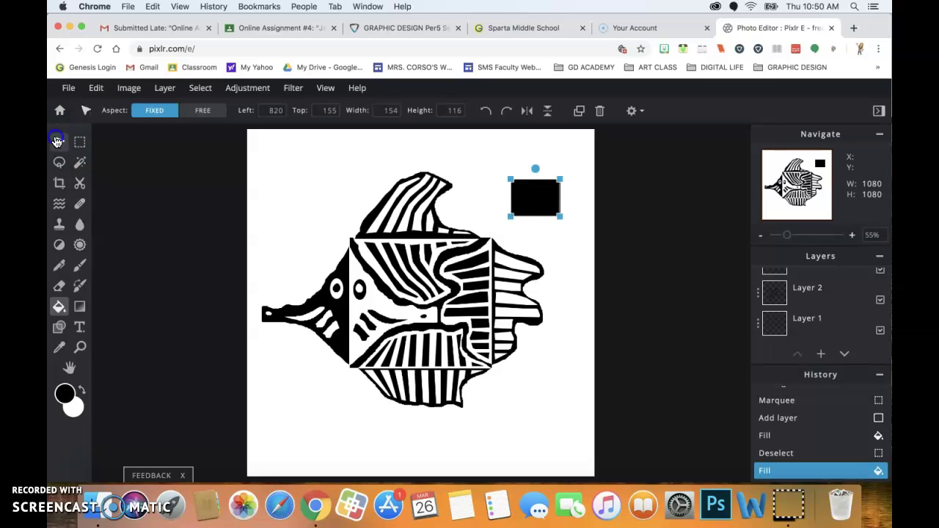
pyautogui.click(548, 181)
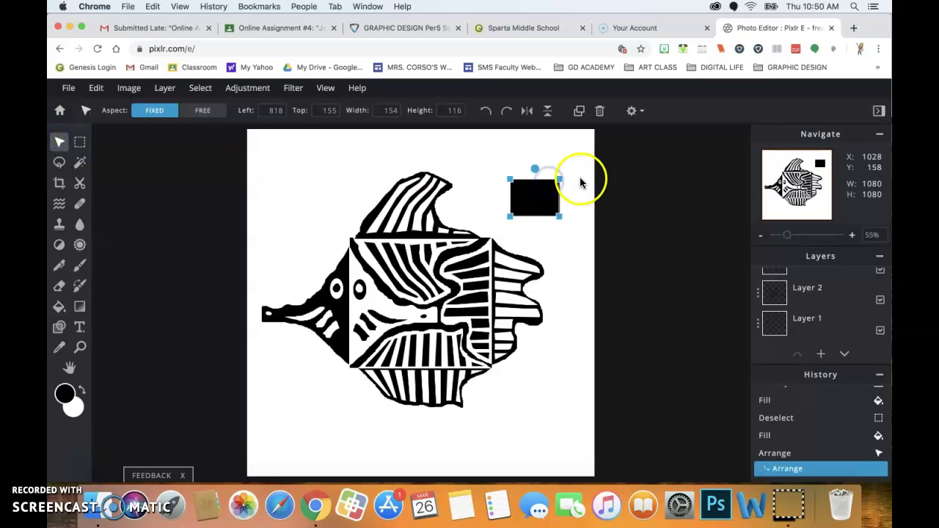
pyautogui.click(598, 112)
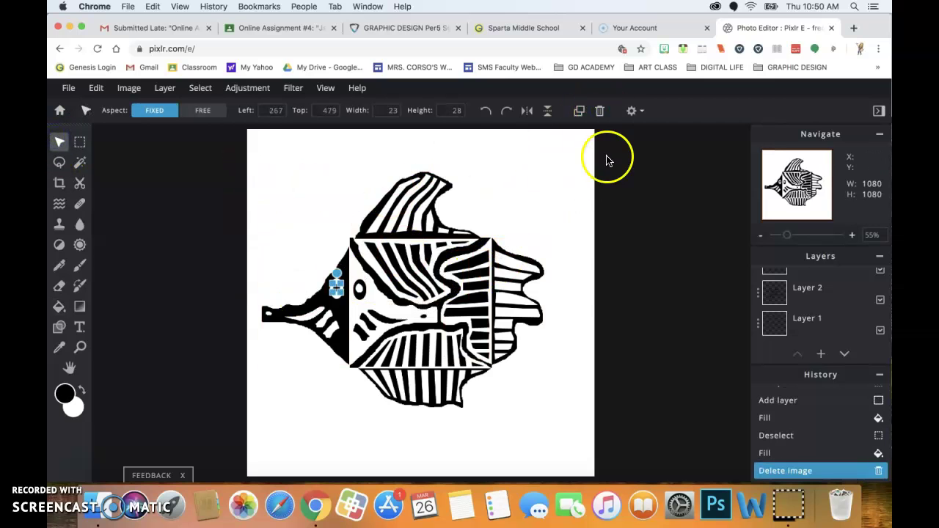
# Clear the current layer choice and select Layer 1 at the end of the layer stack.
pyautogui.click(515, 446)
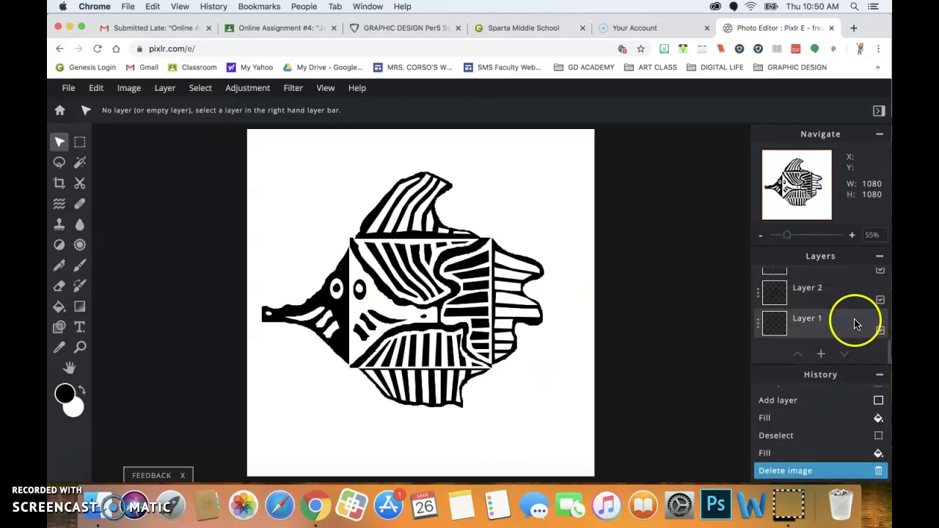
pyautogui.click(888, 353)
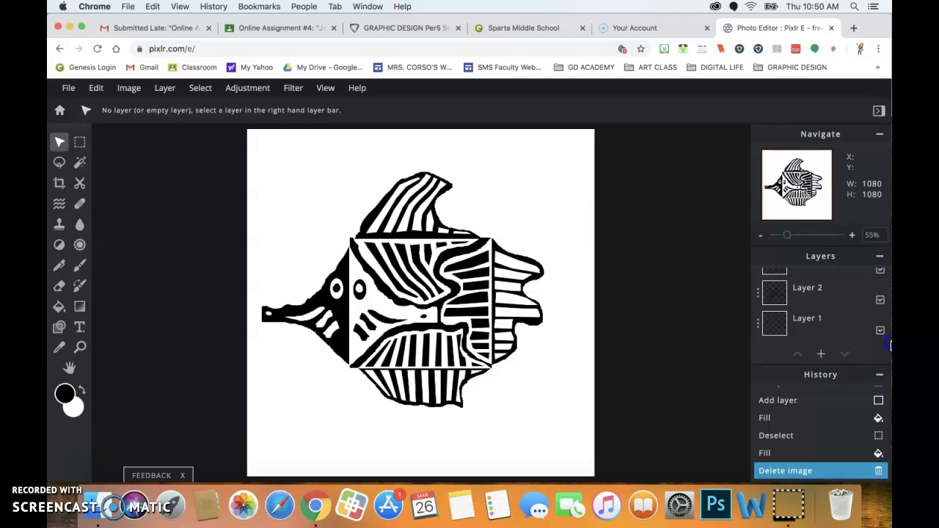
pyautogui.click(809, 338)
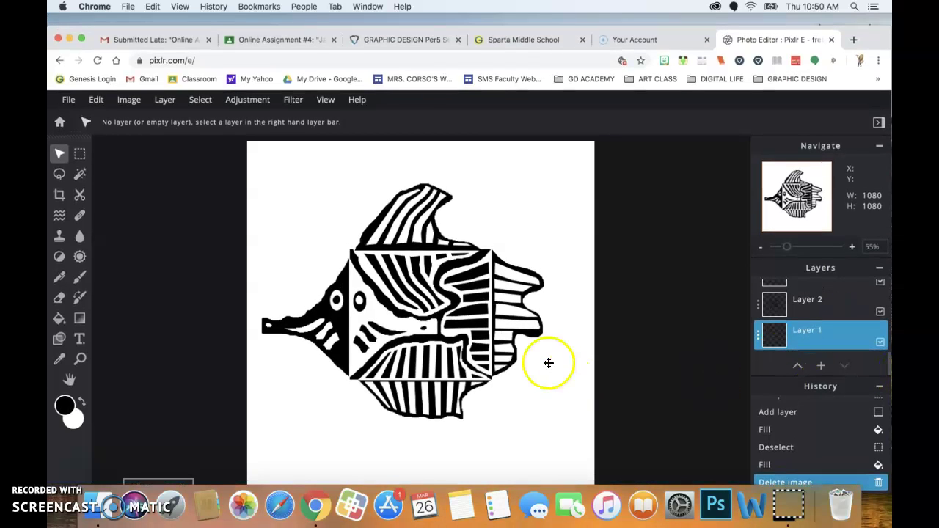
# Set the fill colour to blue #00A6FF and fill the background on Layer 1 with the Paint Bucket.
pyautogui.click(63, 324)
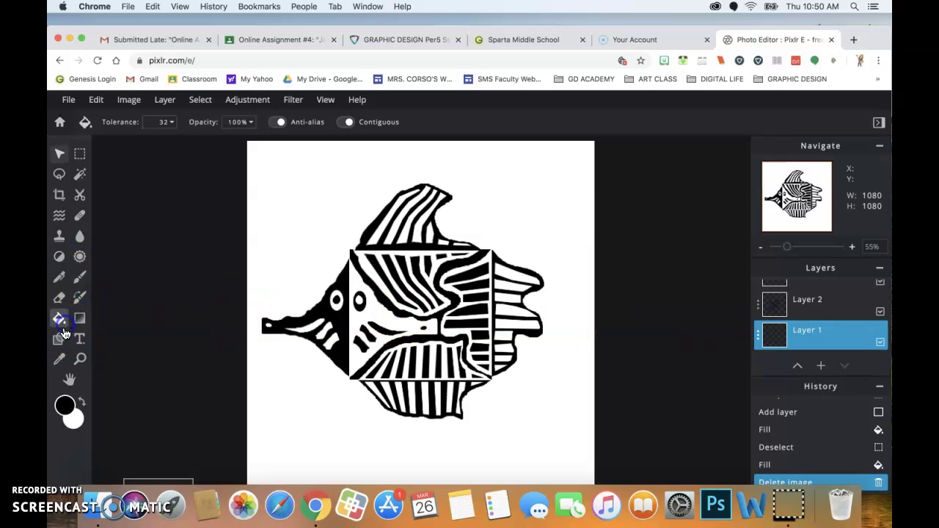
pyautogui.click(64, 405)
pyautogui.click(501, 286)
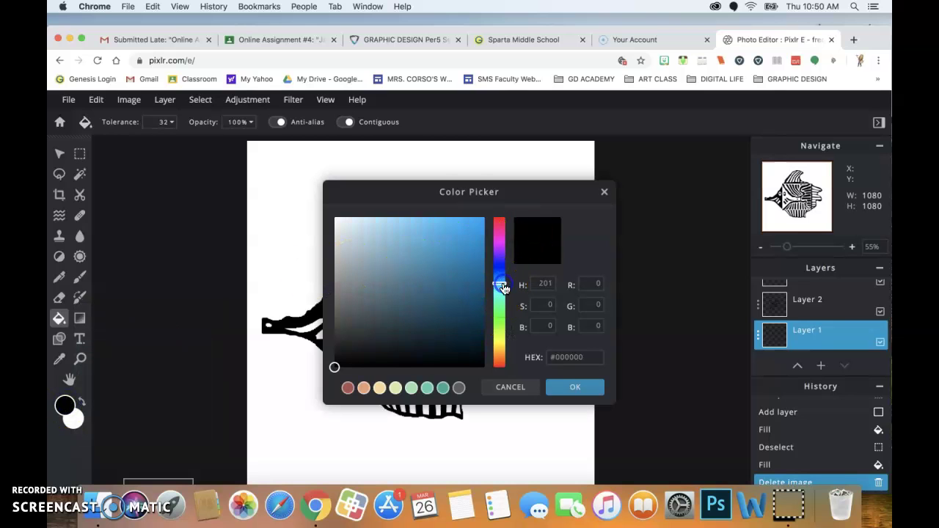
pyautogui.click(483, 218)
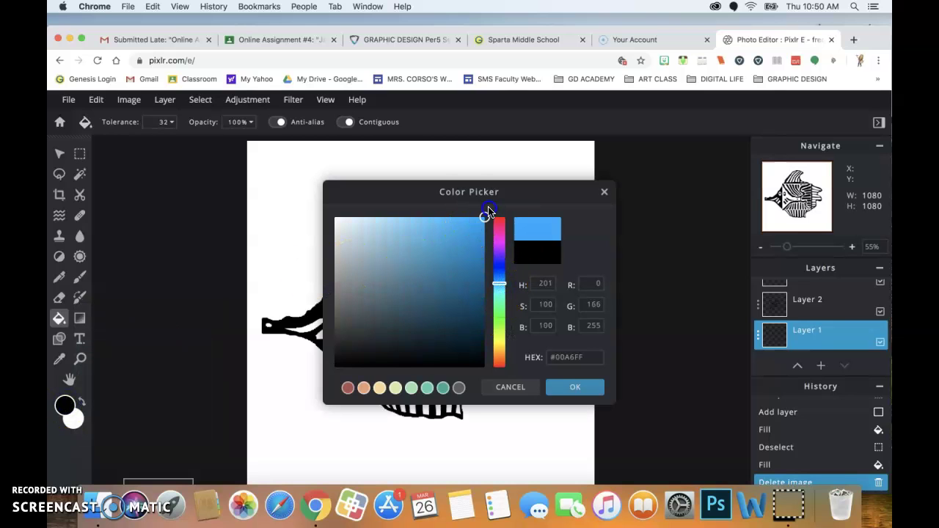
pyautogui.click(570, 389)
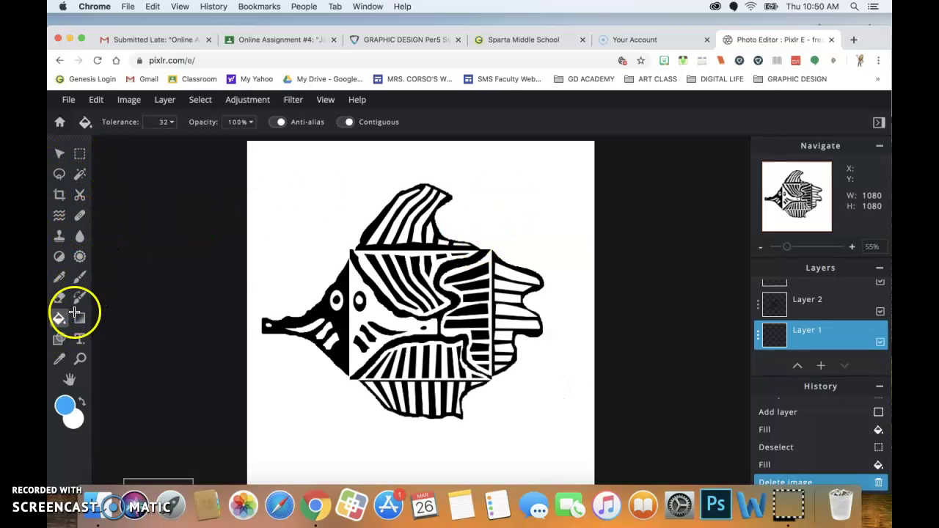
pyautogui.click(308, 195)
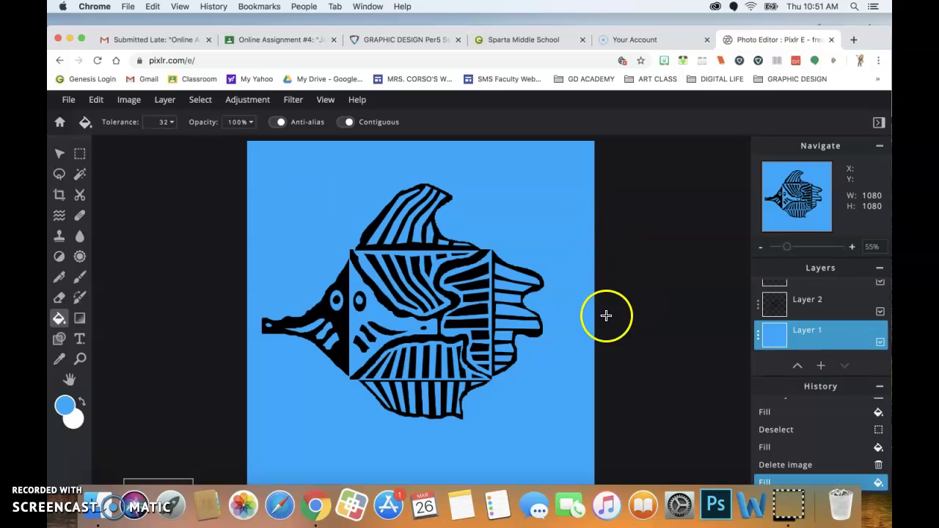
# Pick a magenta fill colour and fill the wavy outline inside the central rectangle on Layer 2.
pyautogui.click(823, 304)
pyautogui.click(63, 405)
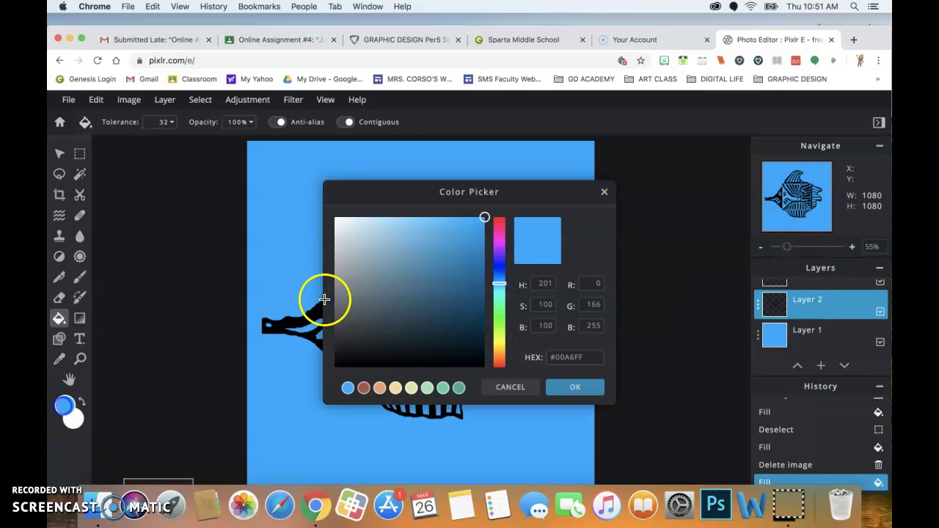
pyautogui.moveTo(499, 254); pyautogui.dragTo(499, 232)
pyautogui.click(571, 386)
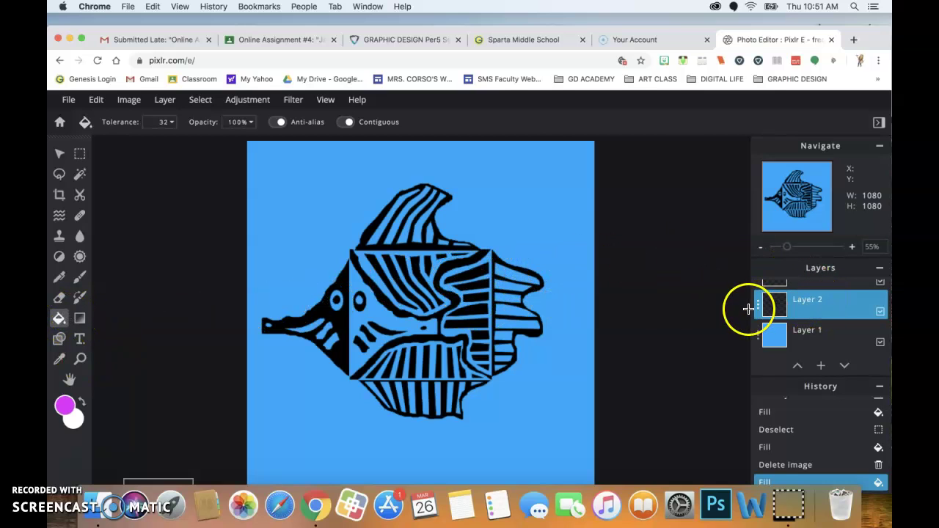
pyautogui.click(880, 314)
pyautogui.click(881, 314)
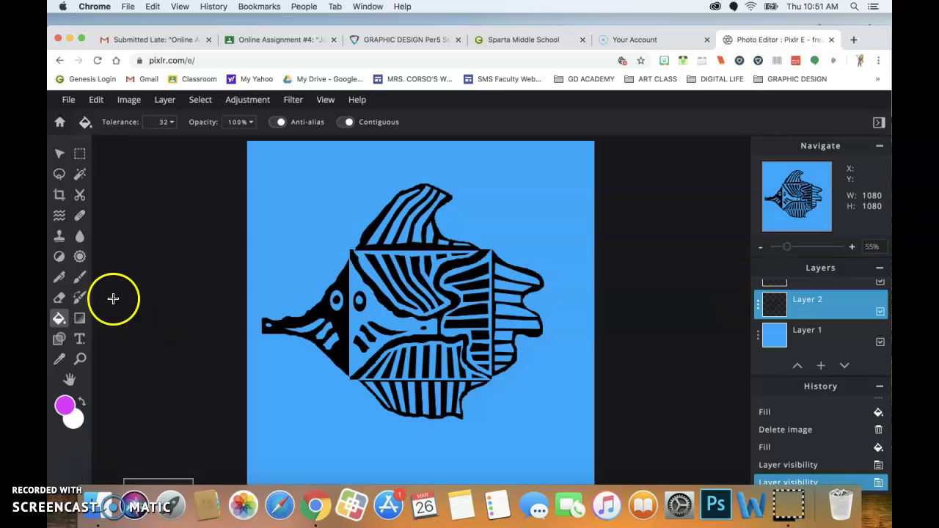
pyautogui.click(457, 264)
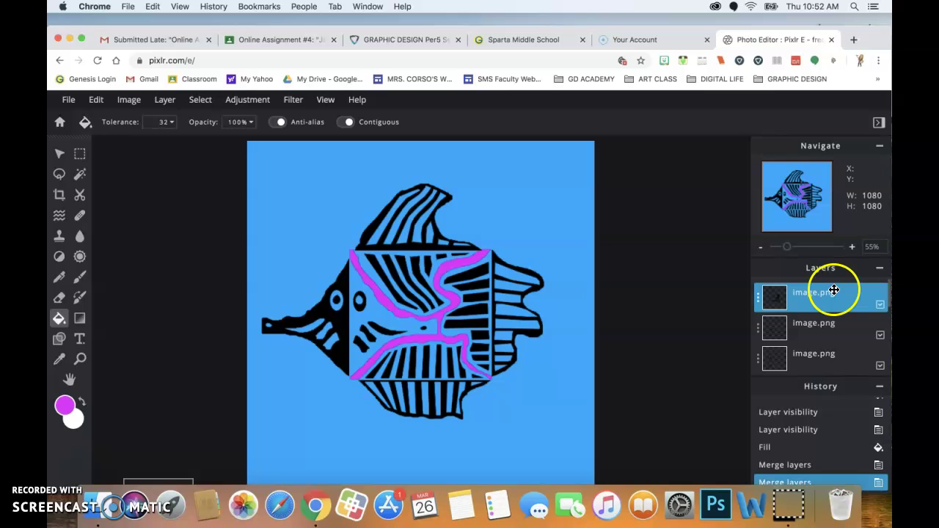
# Merge the stacked image.png layers down repeatedly until a single image.png layer remains above Layer 2.
pyautogui.click(165, 101)
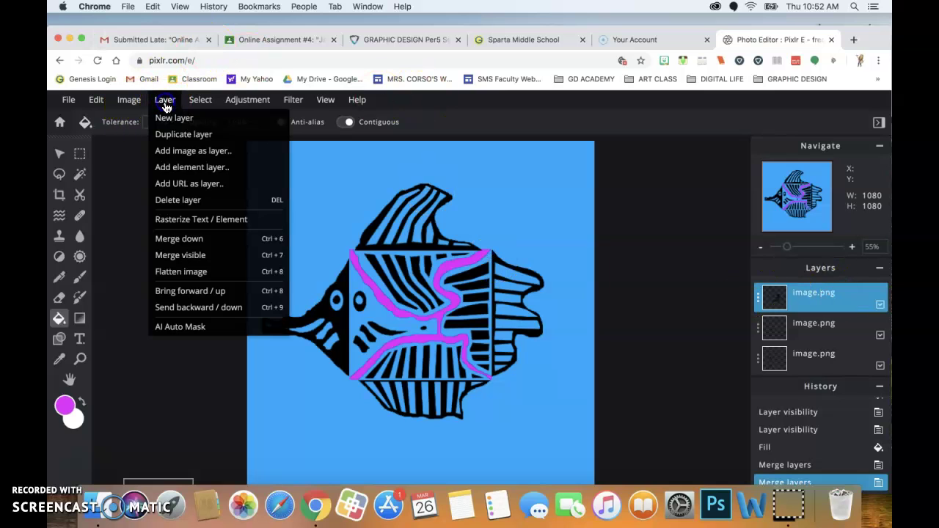
pyautogui.click(197, 242)
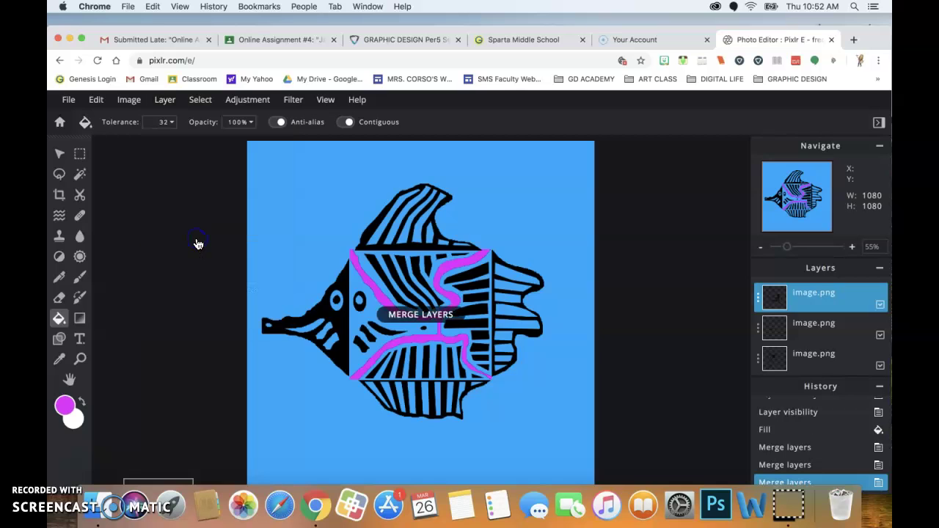
pyautogui.click(128, 103)
pyautogui.click(165, 101)
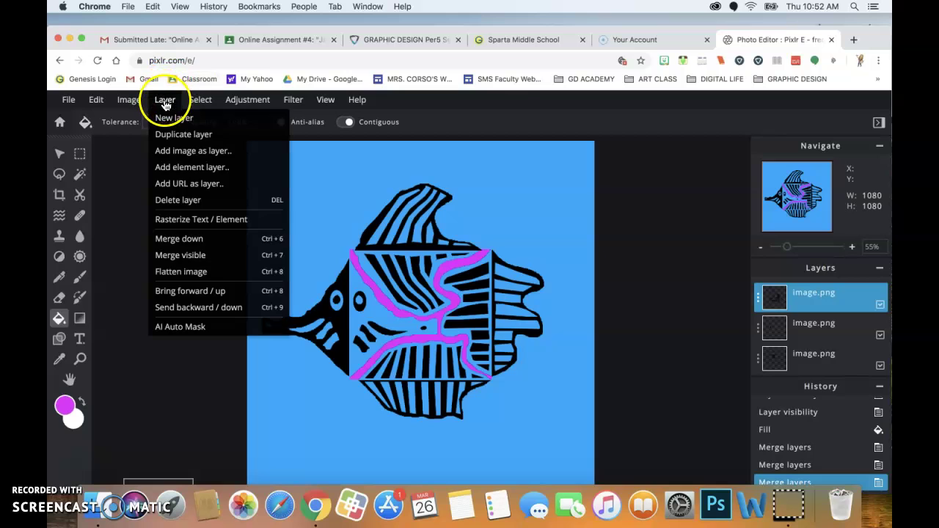
pyautogui.click(184, 241)
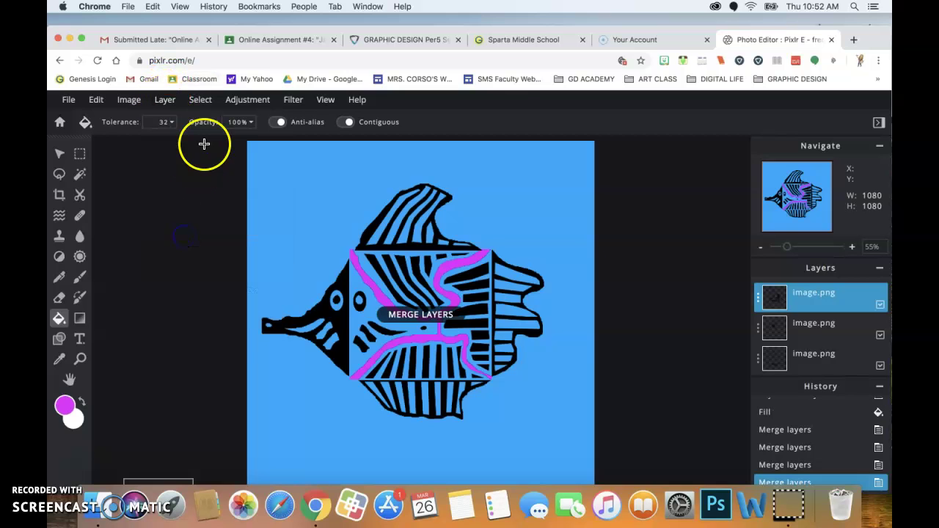
pyautogui.click(165, 103)
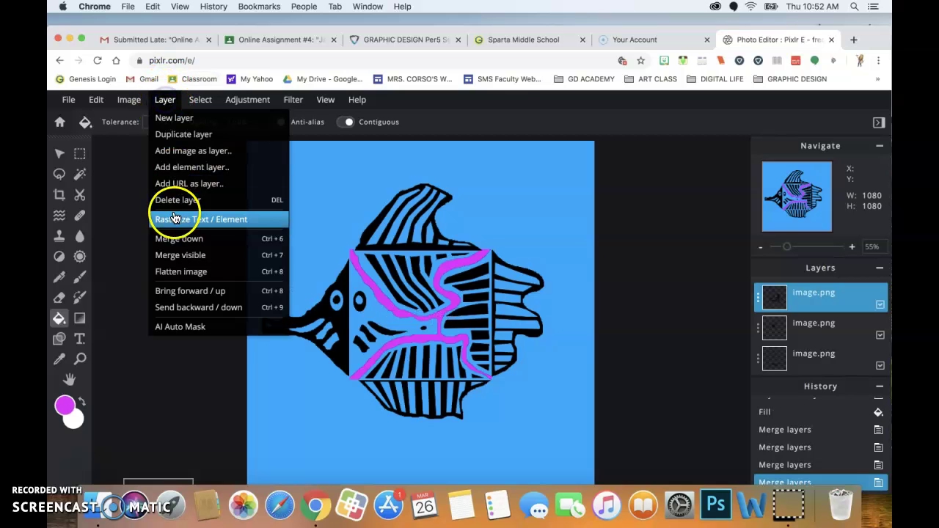
pyautogui.click(179, 239)
pyautogui.click(163, 101)
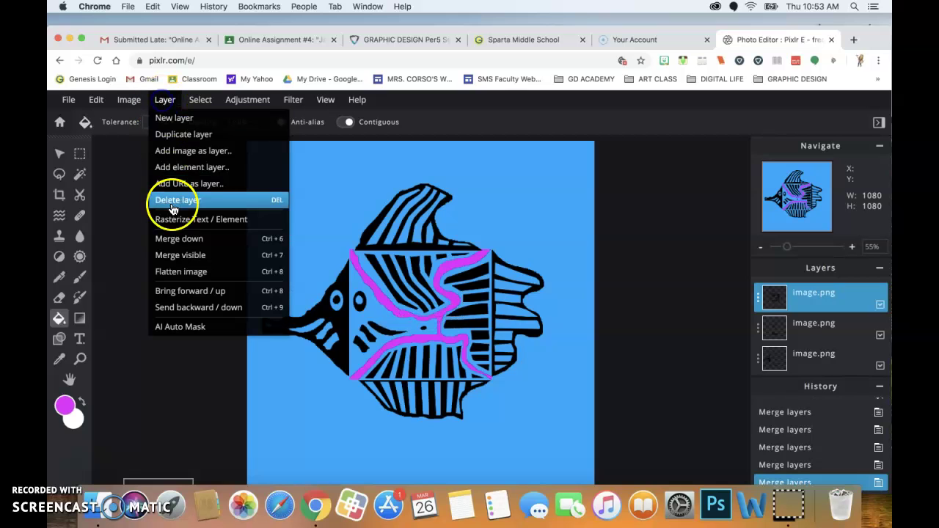
pyautogui.click(170, 235)
pyautogui.click(157, 107)
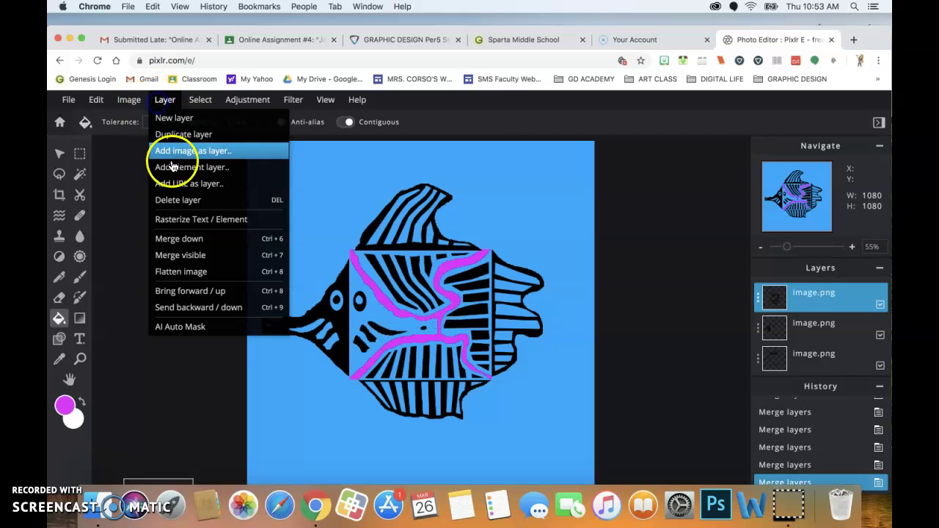
pyautogui.click(185, 240)
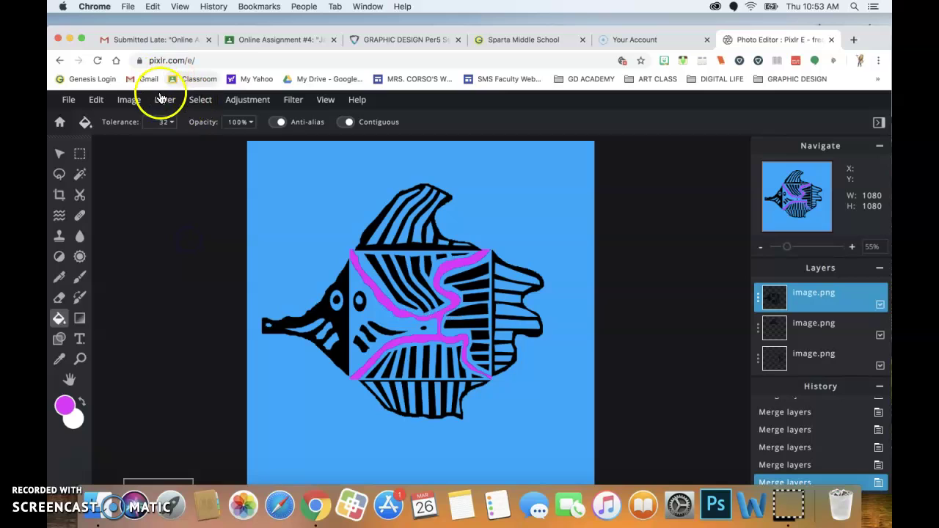
pyautogui.click(164, 101)
pyautogui.click(185, 240)
pyautogui.click(165, 100)
pyautogui.click(185, 240)
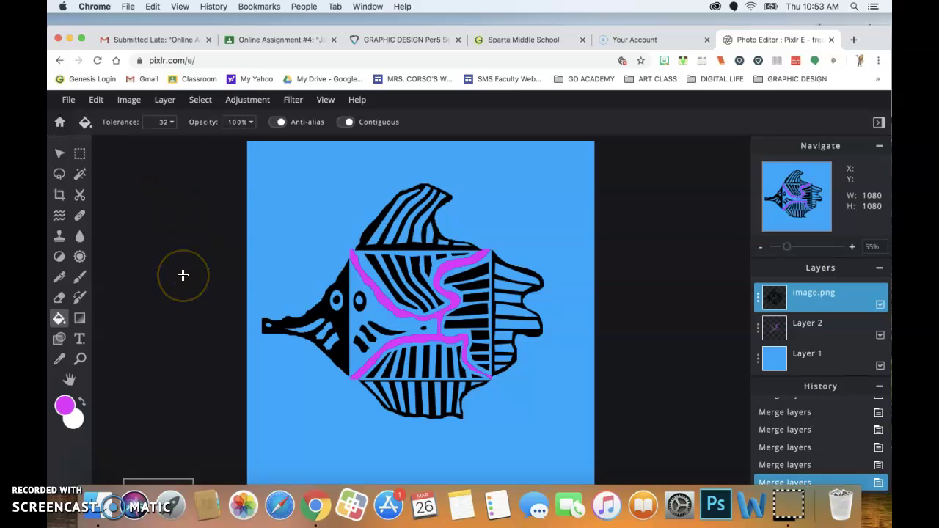
# Merge the image.png layer with Layer 2, and undo the further merge into the blue Layer 1.
pyautogui.press('super+e')
pyautogui.press('super+e')
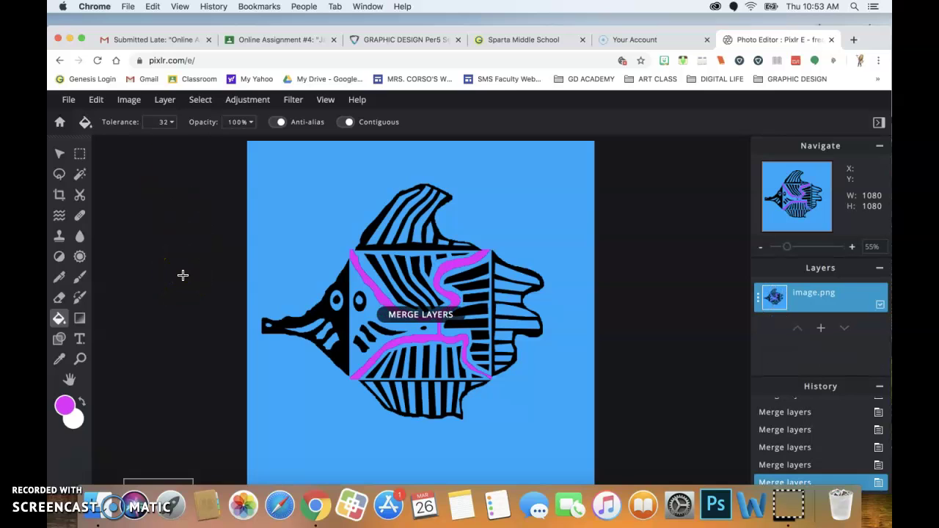
pyautogui.press('super+z')
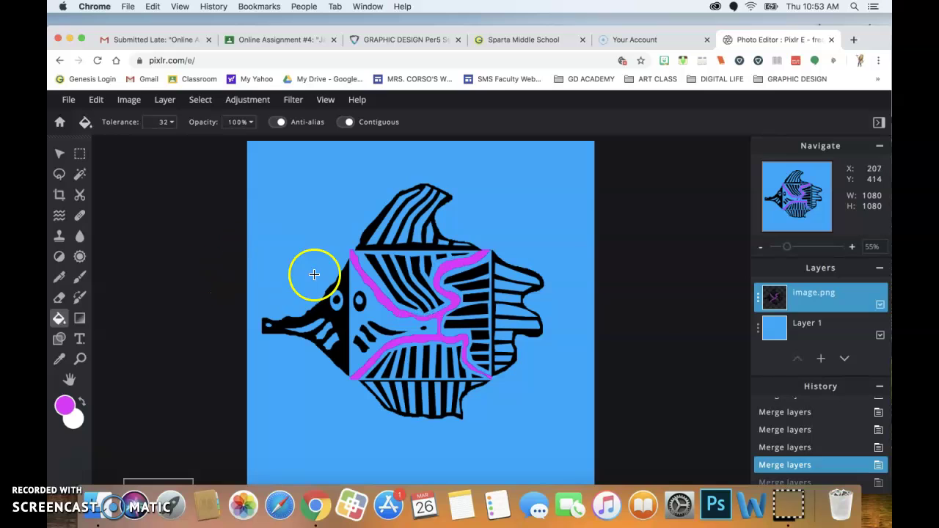
# Check the merged fish layer by toggling its visibility, and fill its head, dorsal fin and an upper body stripe with magenta.
pyautogui.click(880, 305)
pyautogui.click(880, 305)
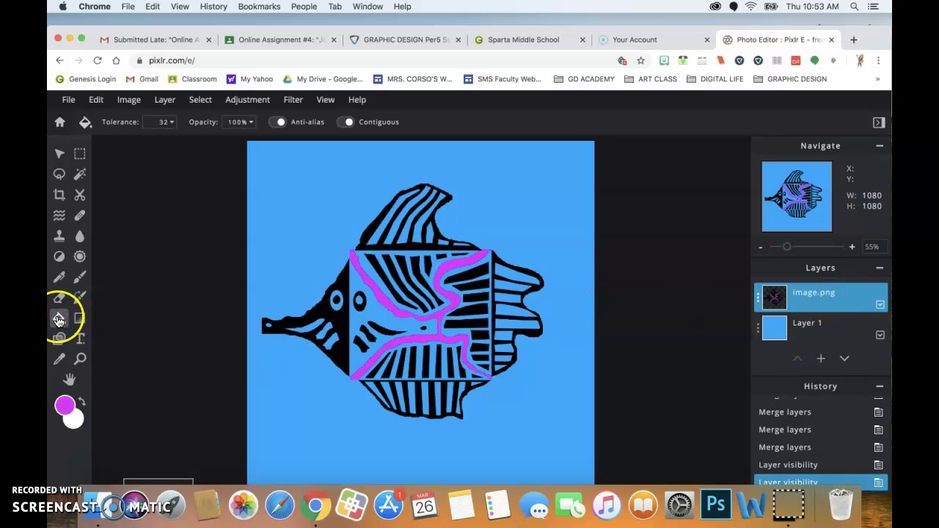
pyautogui.click(324, 306)
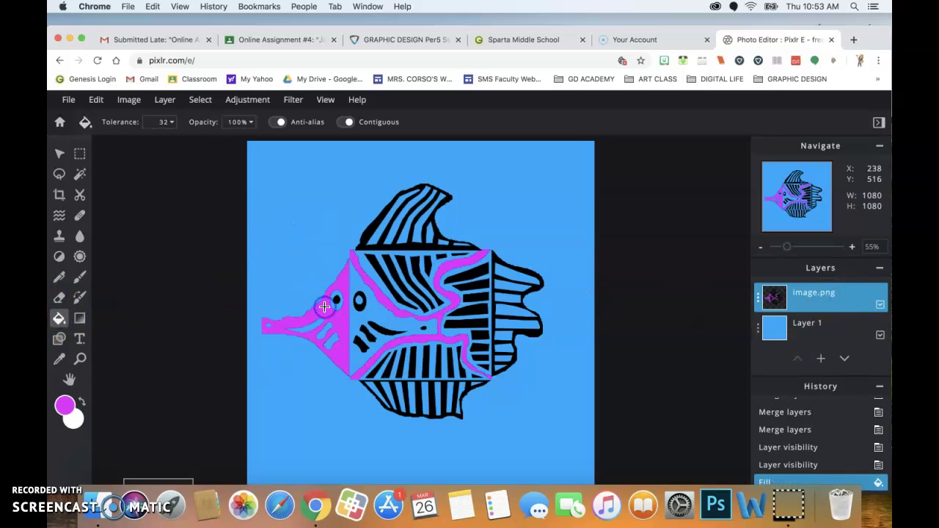
pyautogui.click(368, 229)
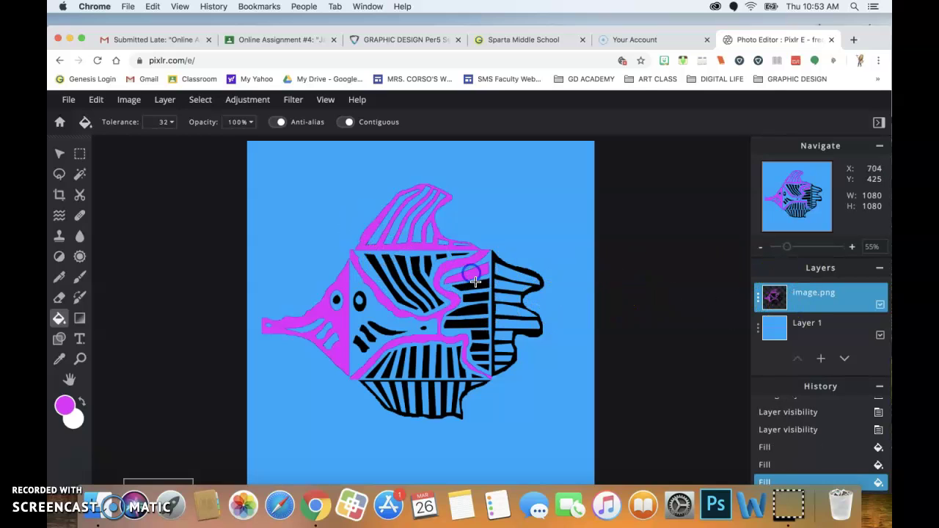
# Select the fish layer's pixels, fill all remaining black areas magenta with Contiguous turned off, and extend the selection to the whole canvas.
pyautogui.click(203, 105)
pyautogui.click(210, 135)
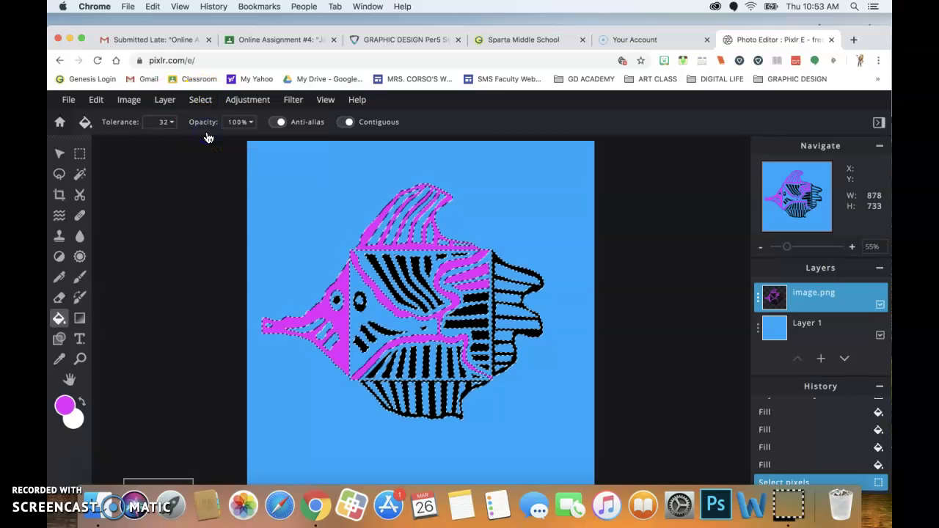
pyautogui.click(426, 360)
pyautogui.click(478, 293)
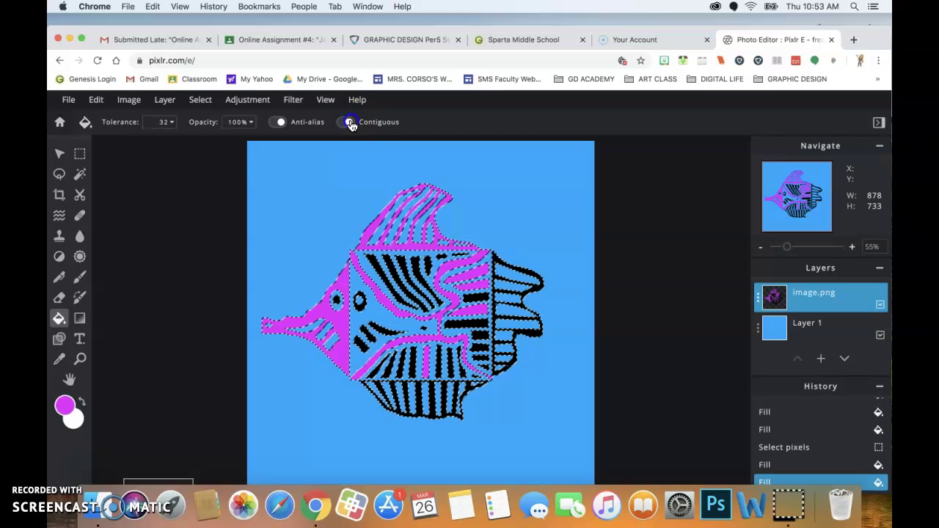
pyautogui.click(477, 295)
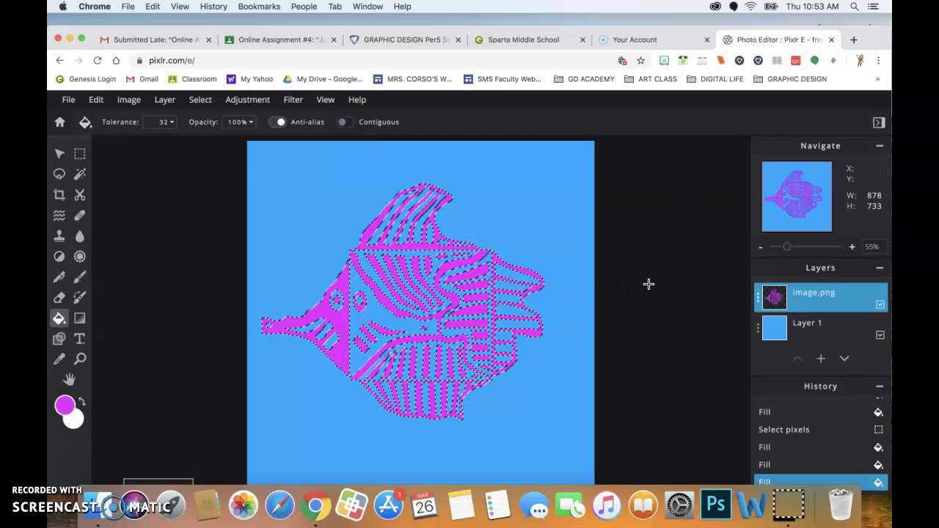
pyautogui.hotkey('ctrl', 'a')
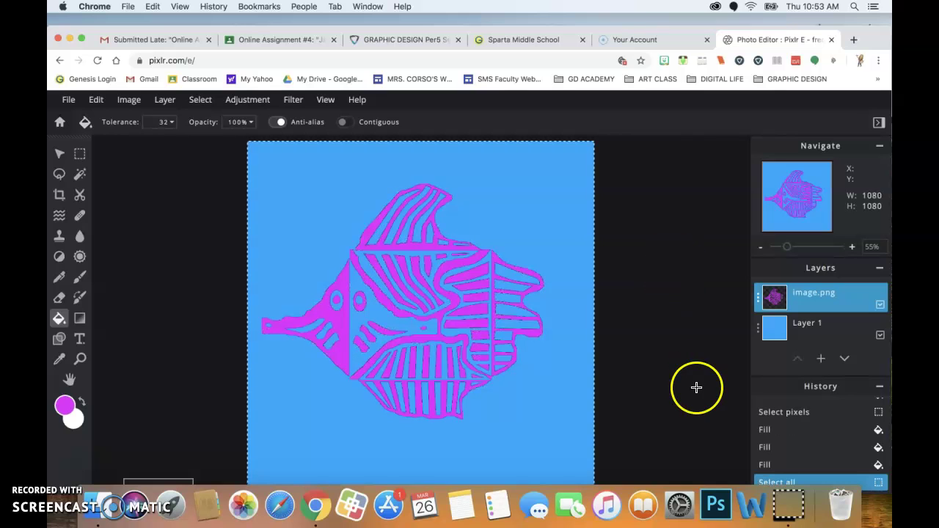